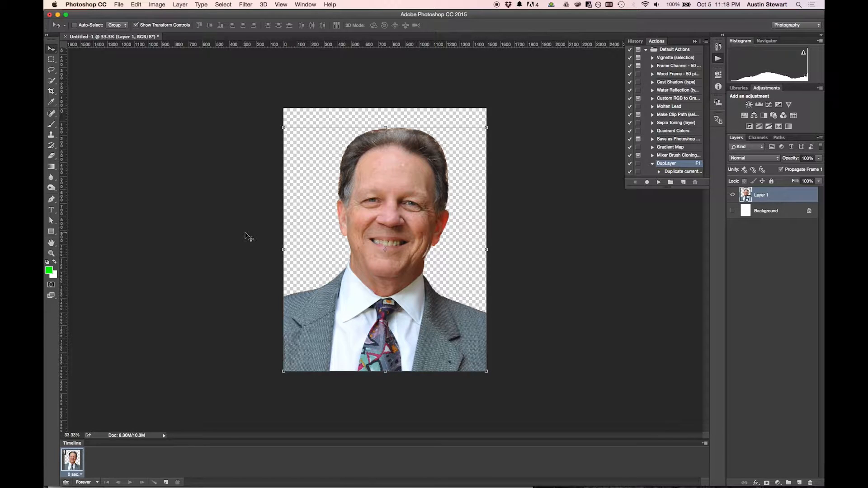
- Switch to Chrome, open the full-size headshot of the man in a grey suit from the image results, and copy it
key("super+Tab")
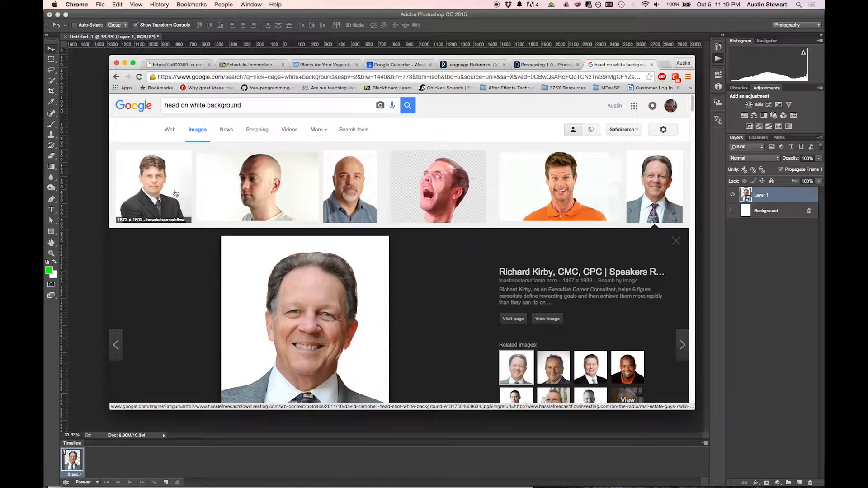
scroll(248, 193, "down", 2)
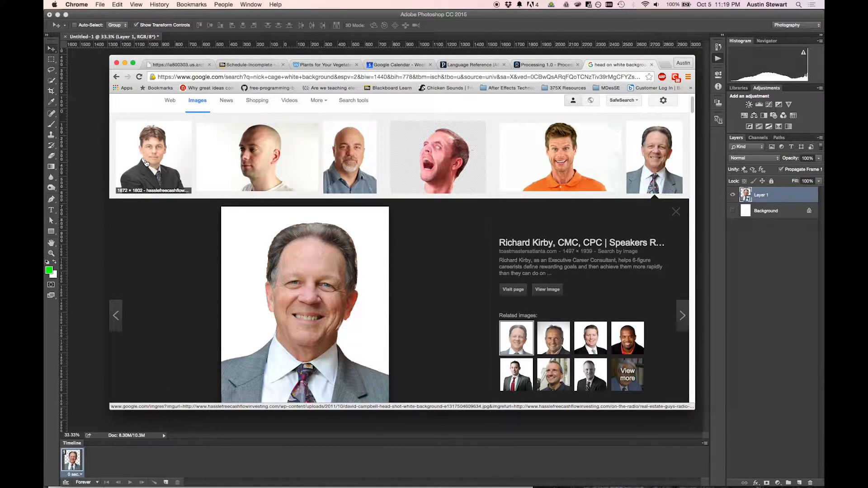
scroll(319, 316, "down", 7)
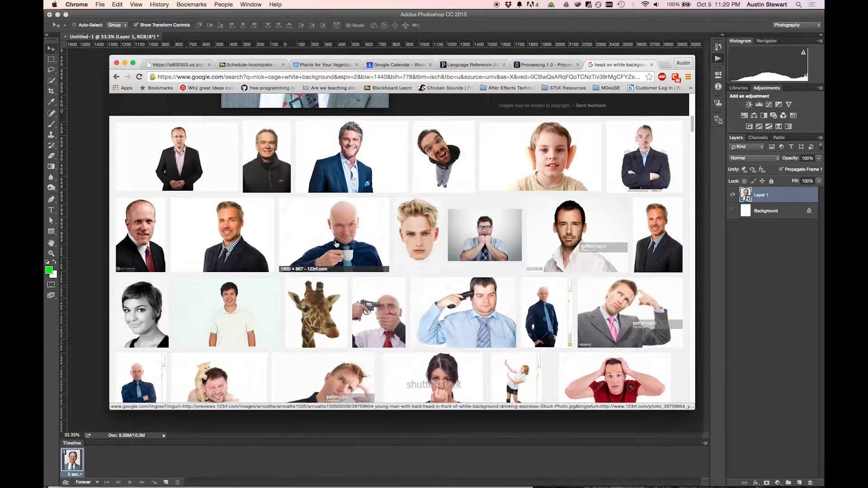
scroll(335, 240, "up", 6)
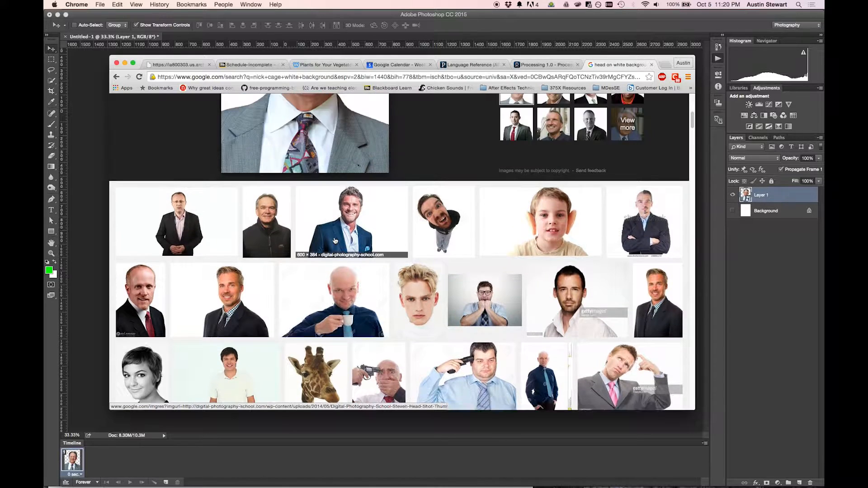
scroll(335, 240, "down", 2)
scroll(335, 241, "up", 1)
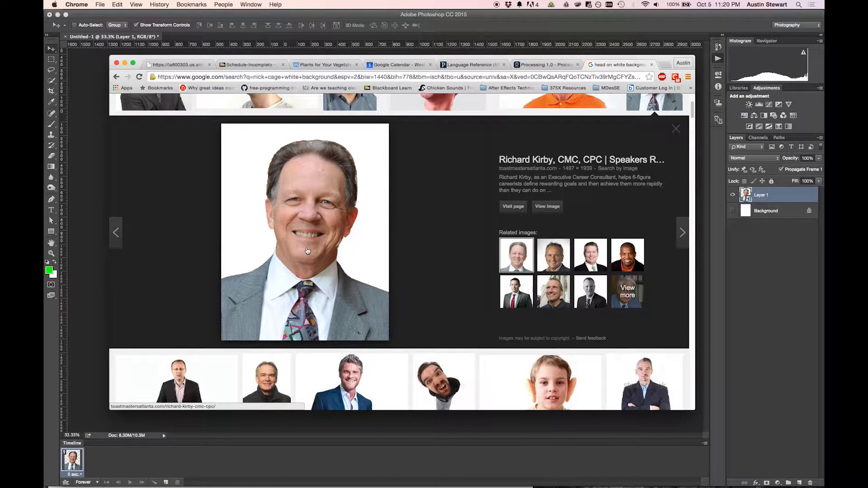
left_click(548, 207)
right_click(239, 185)
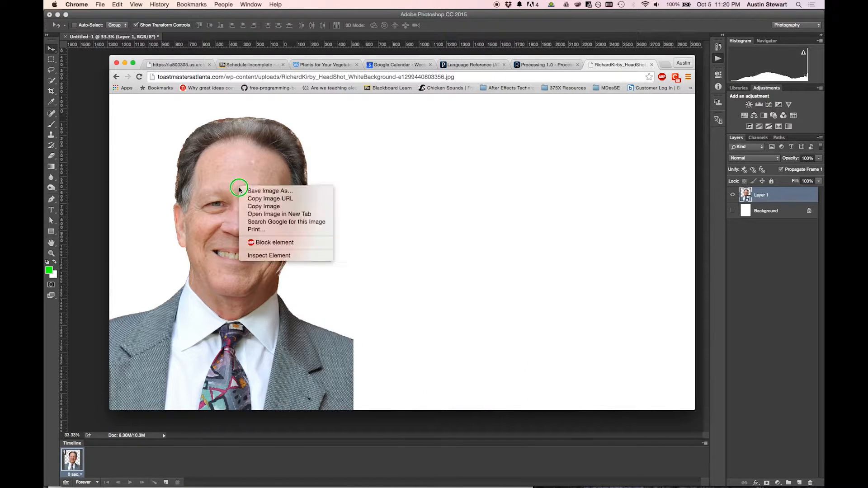
left_click(254, 208)
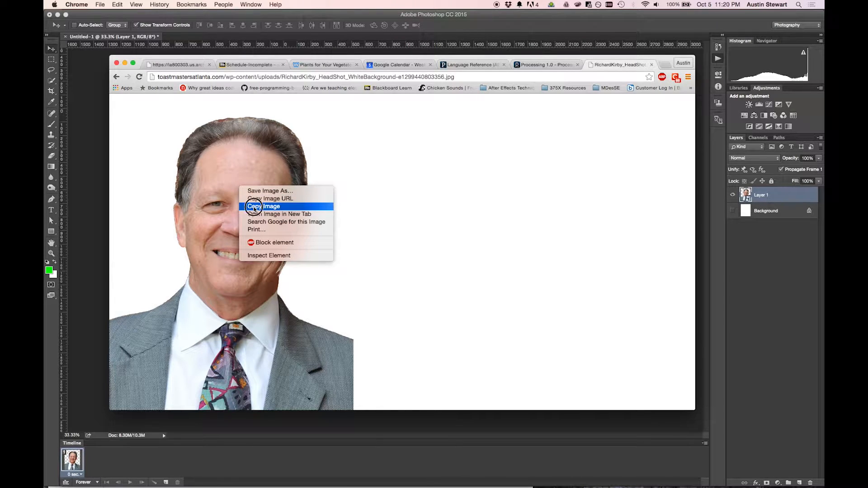
- Return to Photoshop, create a new 1497 x 1939 pixel document from the Clipboard preset, and paste the headshot
left_click(88, 140)
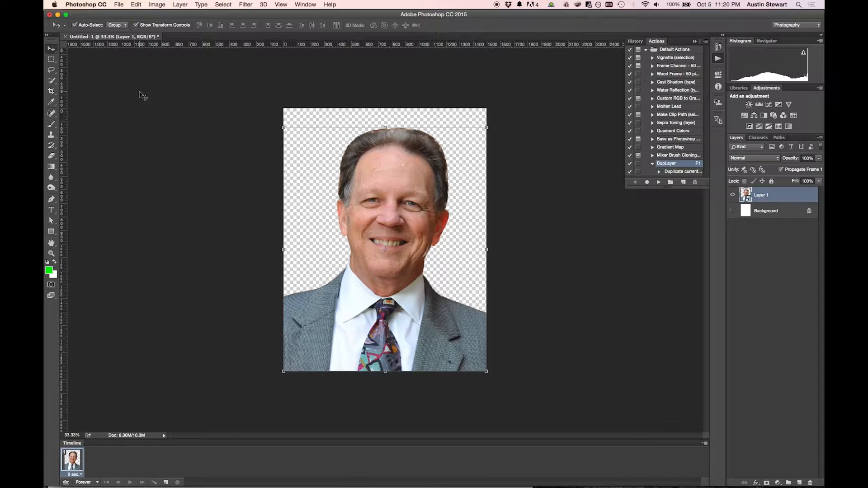
key("super+n")
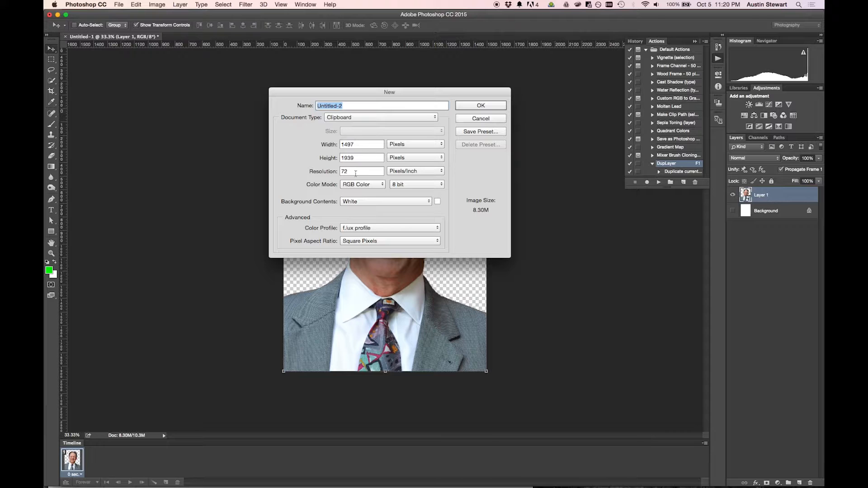
left_click(493, 105)
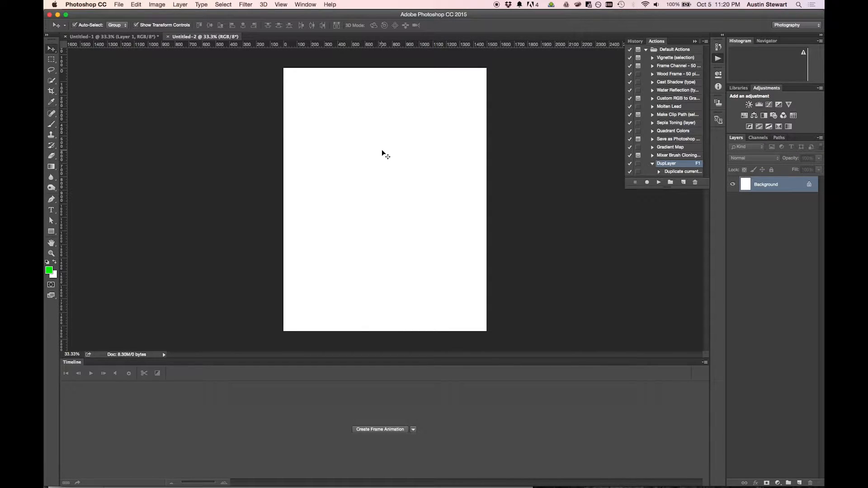
key("super+v")
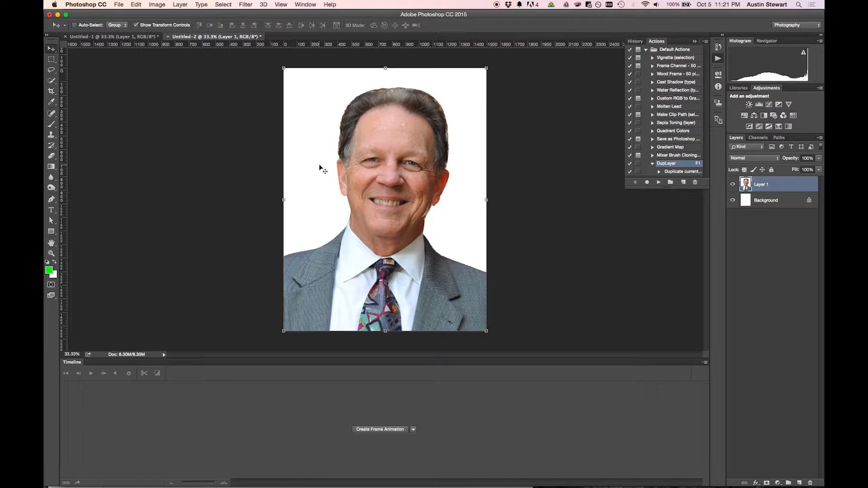
- Remove the white backdrop around the man from Layer 1 with the Quick Selection tool, check the cutout against transparency, and deselect
left_click(51, 81)
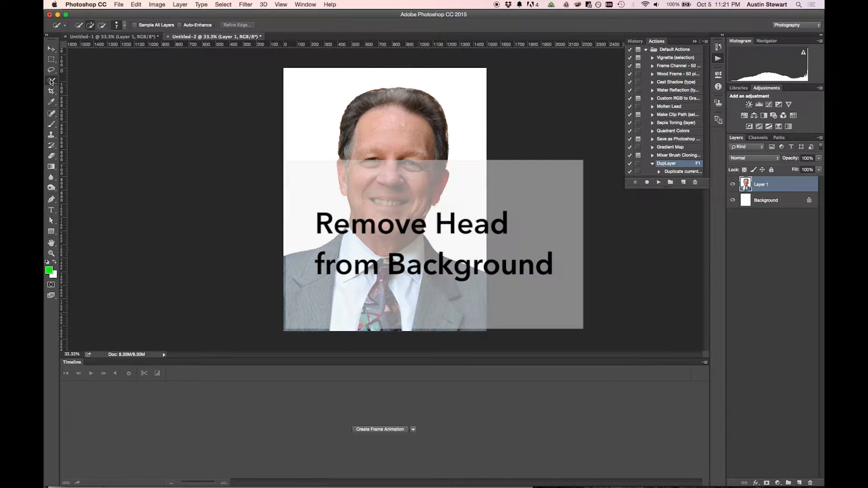
mouse_move(315, 199)
left_mouse_down()
mouse_move(317, 134)
mouse_move(349, 74)
mouse_move(396, 60)
mouse_move(460, 93)
mouse_move(481, 134)
mouse_move(479, 199)
left_mouse_up()
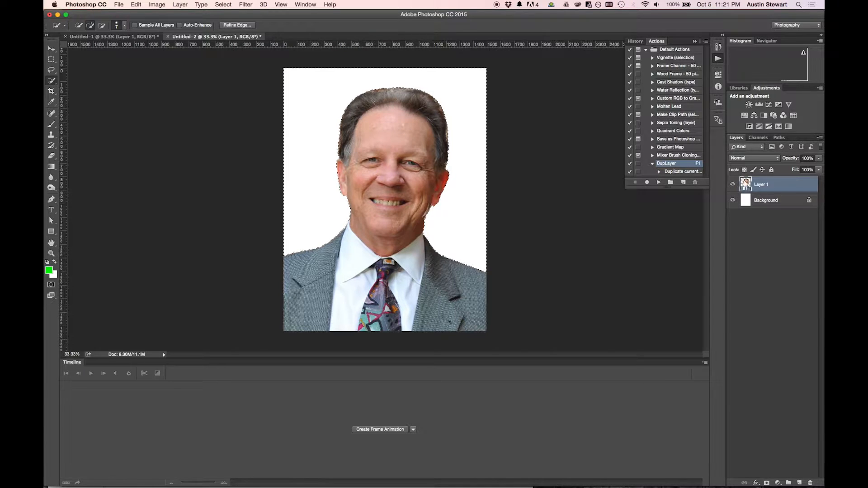
left_click(733, 200)
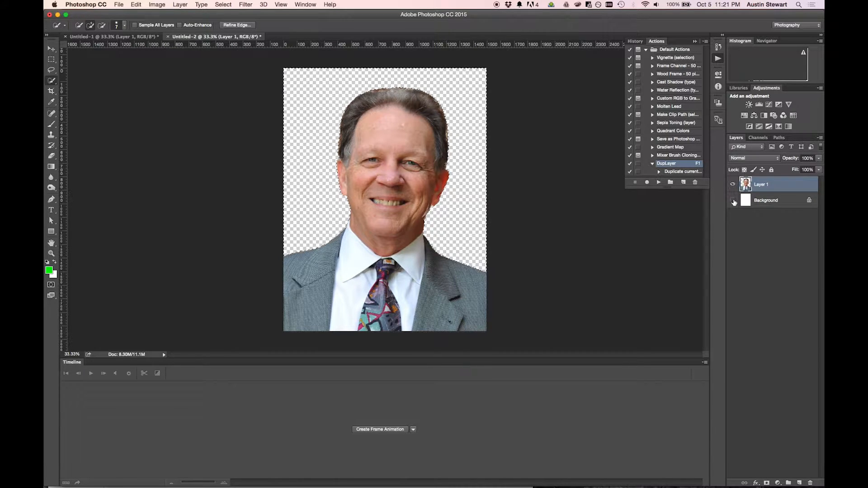
left_click(733, 201)
left_click(733, 200)
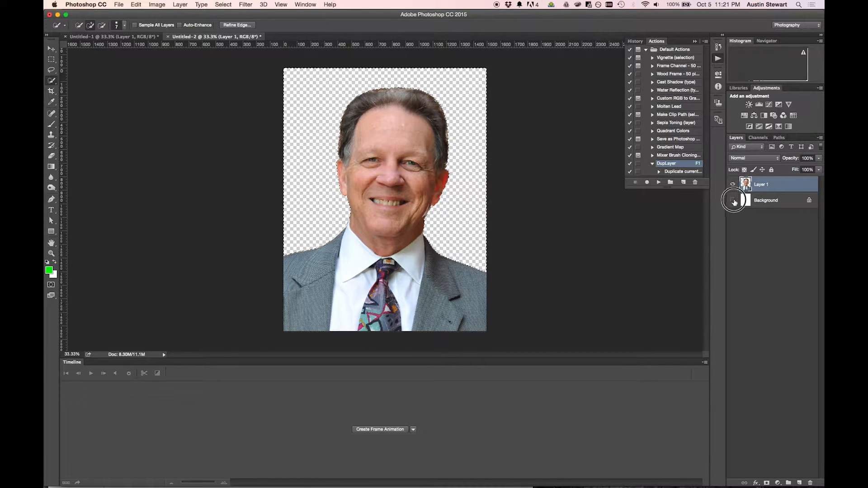
left_click(733, 200)
left_click(733, 200)
left_click(733, 201)
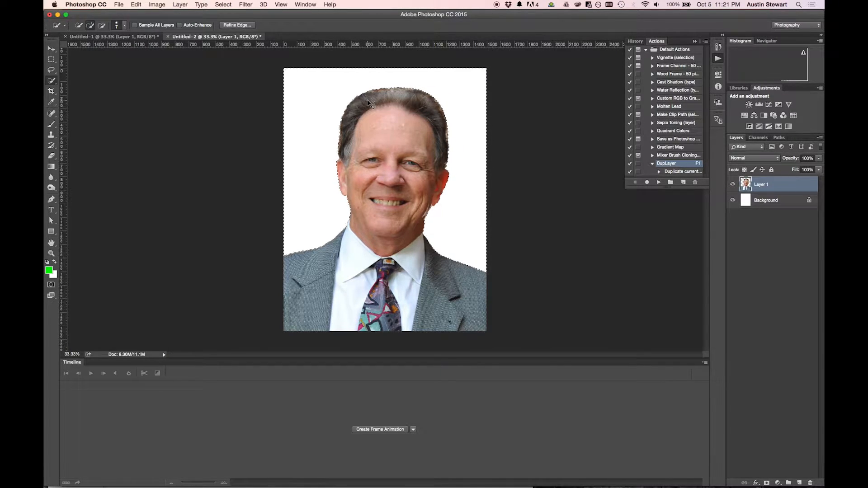
key("super+d")
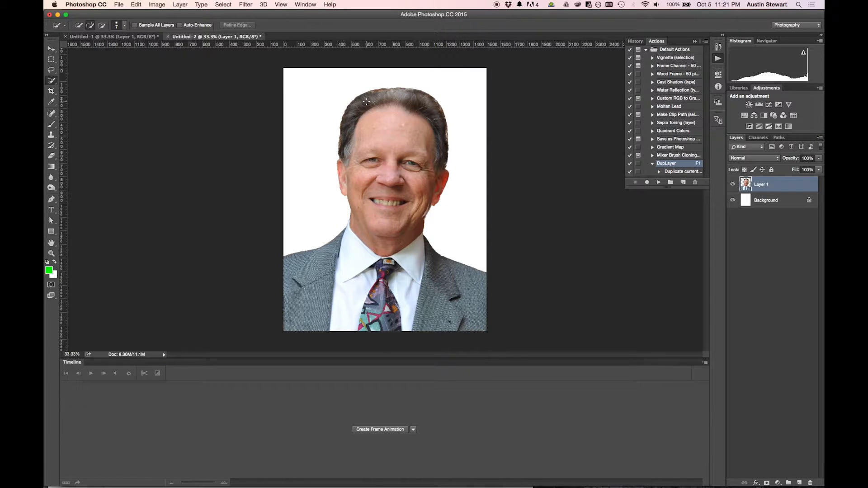
- Hide the Background layer and convert Layer 1 to a smart object
left_click(733, 200)
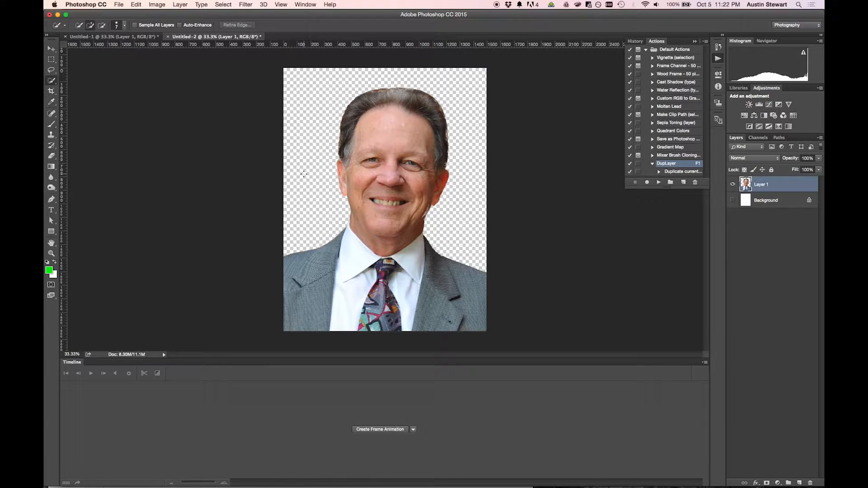
right_click(776, 185)
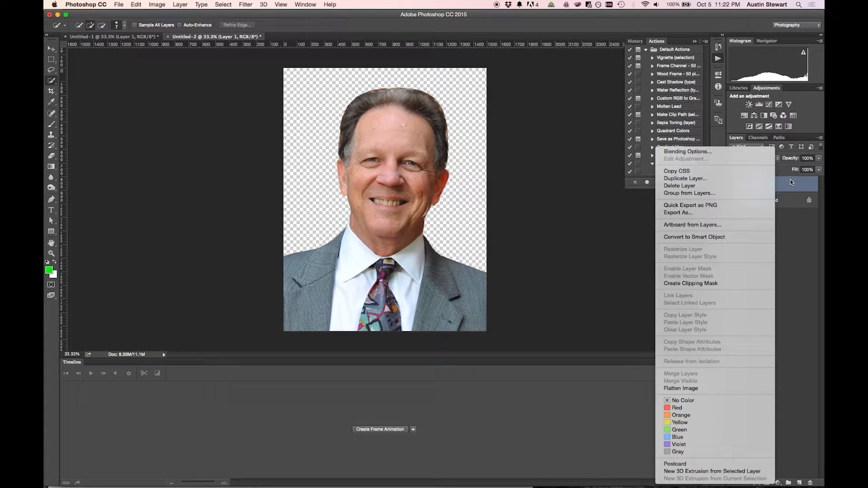
left_click(702, 238)
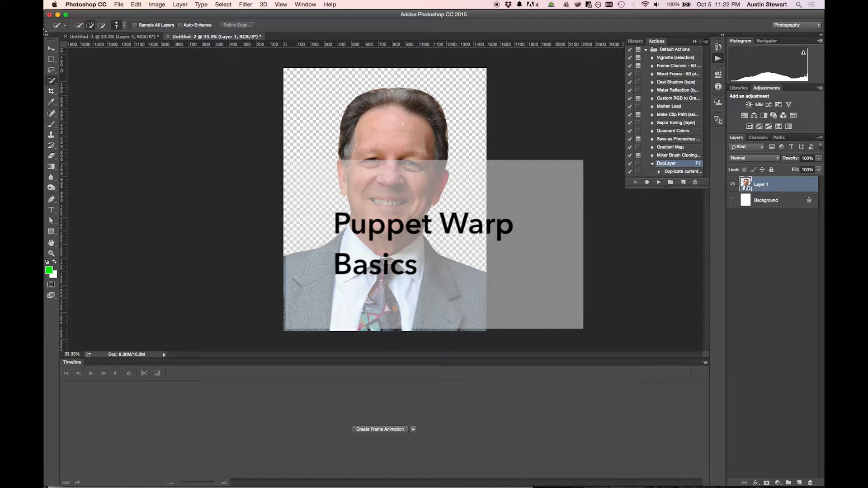
- Start a Puppet Warp on Layer 1 and place a pin on the man's nose
left_click(136, 5)
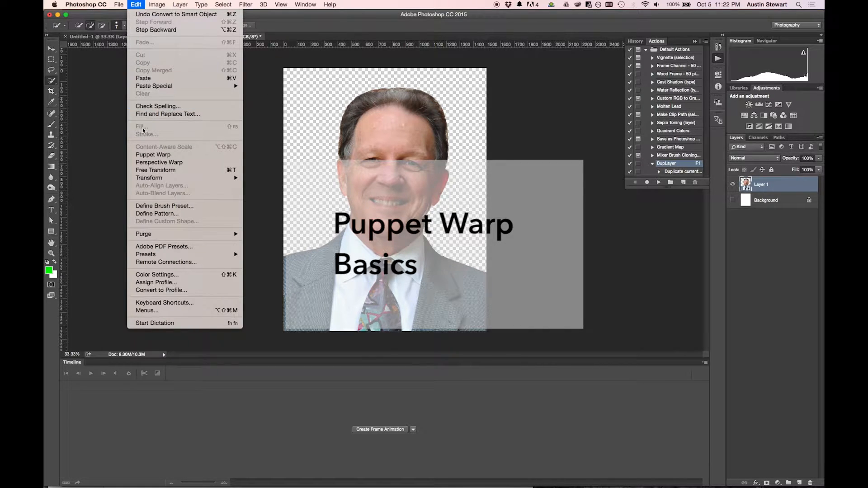
left_click(154, 155)
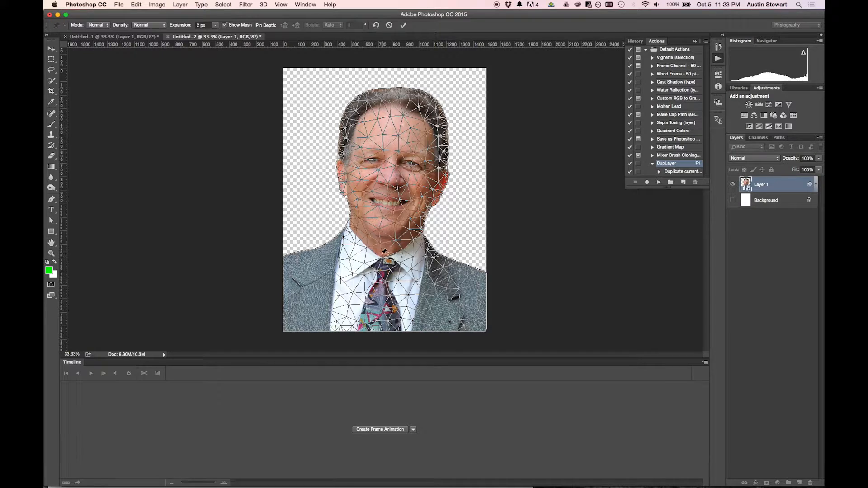
left_click(392, 179)
- Try tilting and stretching the head with a forehead pin, and undo the forehead pin changes
mouse_move(401, 114)
left_mouse_down()
mouse_move(387, 108)
mouse_move(357, 121)
mouse_move(320, 172)
mouse_move(312, 135)
mouse_move(357, 95)
mouse_move(407, 86)
mouse_move(486, 91)
mouse_move(525, 73)
mouse_move(547, 47)
mouse_move(382, 162)
mouse_move(407, 104)
mouse_move(429, 82)
mouse_move(393, 116)
mouse_move(330, 113)
mouse_move(293, 190)
mouse_move(317, 131)
mouse_move(389, 97)
mouse_move(440, 112)
mouse_move(371, 121)
mouse_move(417, 116)
mouse_move(401, 120)
mouse_move(407, 107)
left_mouse_up()
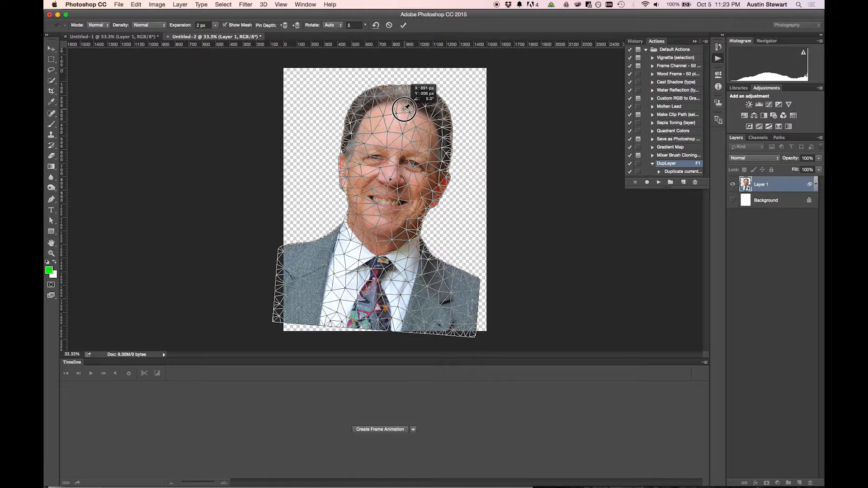
left_click_drag(406, 107, 398, 112)
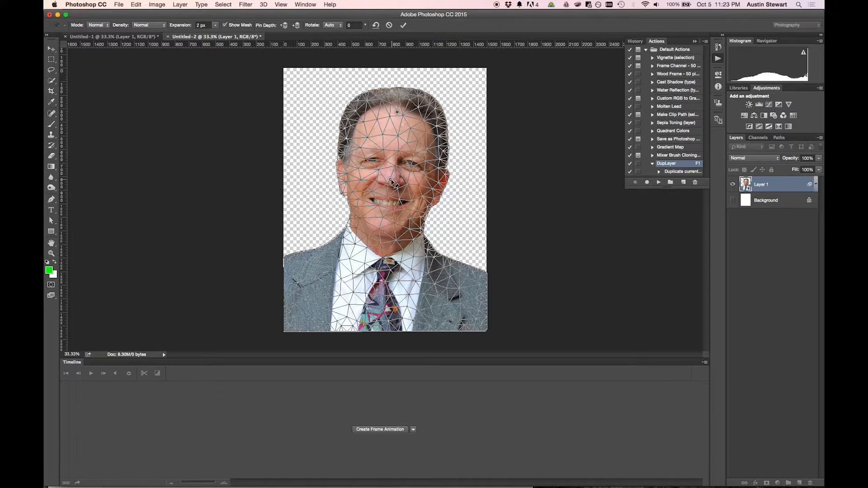
left_click_drag(400, 109, 403, 90)
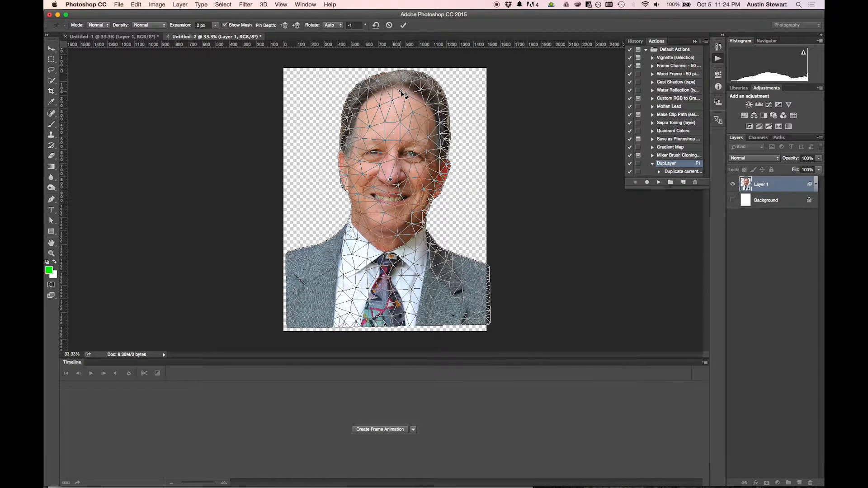
key("super+z")
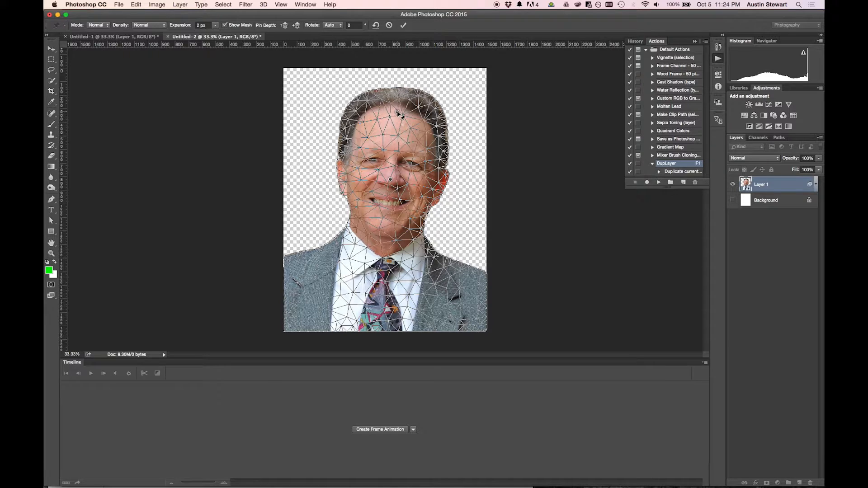
left_click(398, 112)
key("super+z")
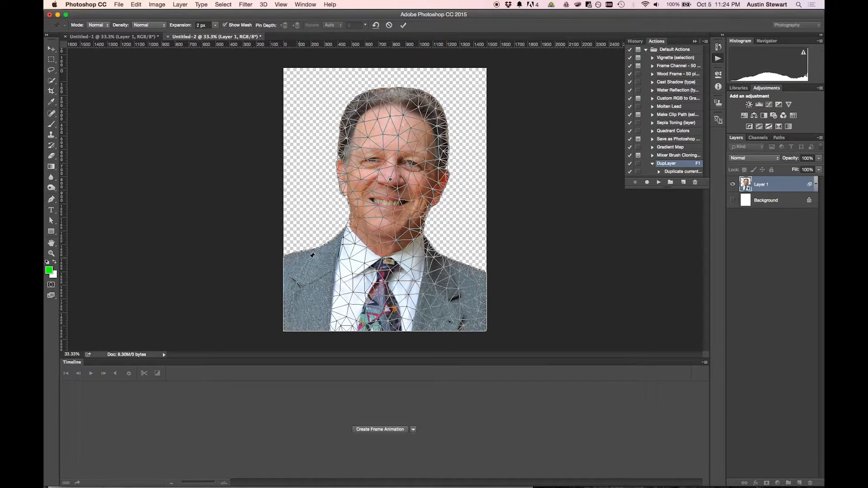
- Anchor the body with pins on both shoulders, the lower corners, both sides of the neck and the collar
left_click(286, 255)
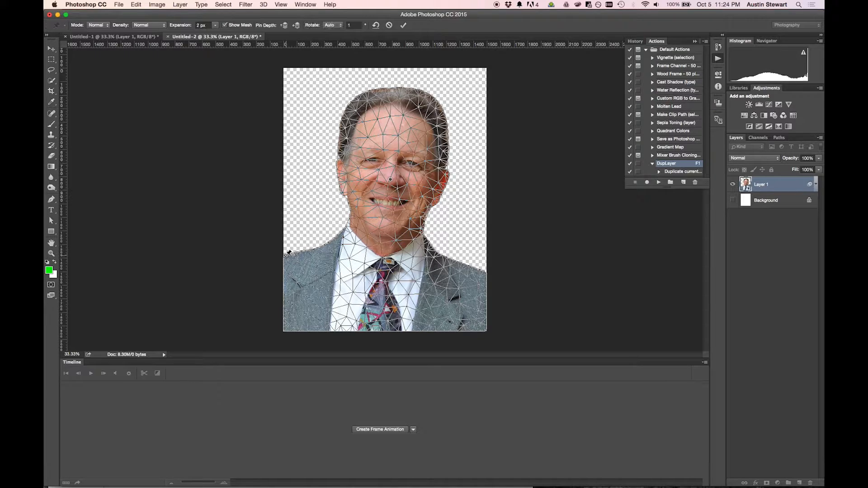
left_click(484, 271)
left_click(285, 329)
left_click(424, 234)
left_click(347, 223)
left_click(384, 257)
mouse_move(396, 183)
left_mouse_down()
mouse_move(390, 123)
mouse_move(389, 170)
mouse_move(392, 125)
mouse_move(384, 158)
mouse_move(388, 96)
mouse_move(382, 151)
mouse_move(381, 122)
mouse_move(395, 167)
mouse_move(355, 134)
mouse_move(397, 102)
mouse_move(417, 140)
mouse_move(382, 154)
mouse_move(368, 149)
mouse_move(372, 169)
mouse_move(384, 155)
mouse_move(396, 167)
mouse_move(385, 161)
mouse_move(390, 180)
left_mouse_up()
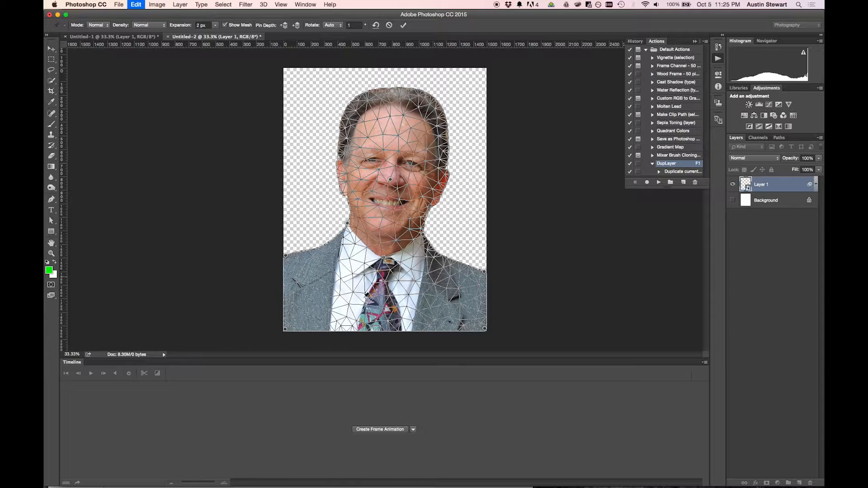
- Add two pins along the lower edge of the jacket, apply the Puppet Warp, and reopen the smart filter to check its pins
left_click(331, 330)
left_click(421, 329)
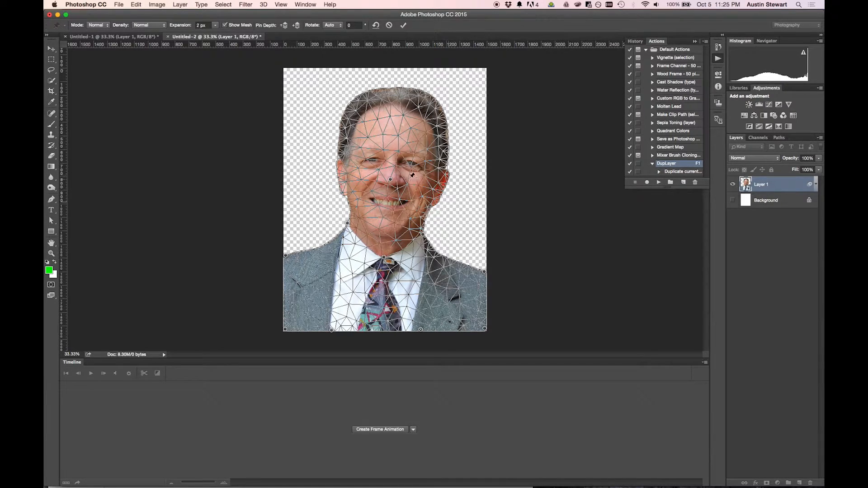
left_click(402, 25)
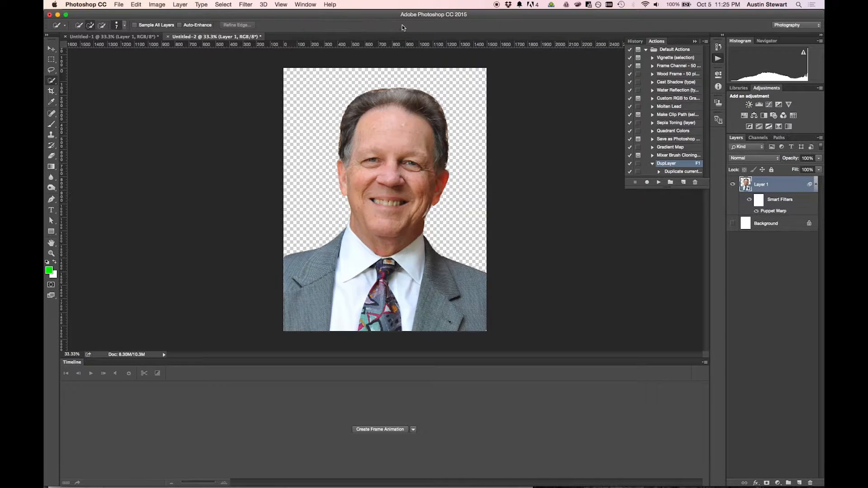
double_click(768, 211)
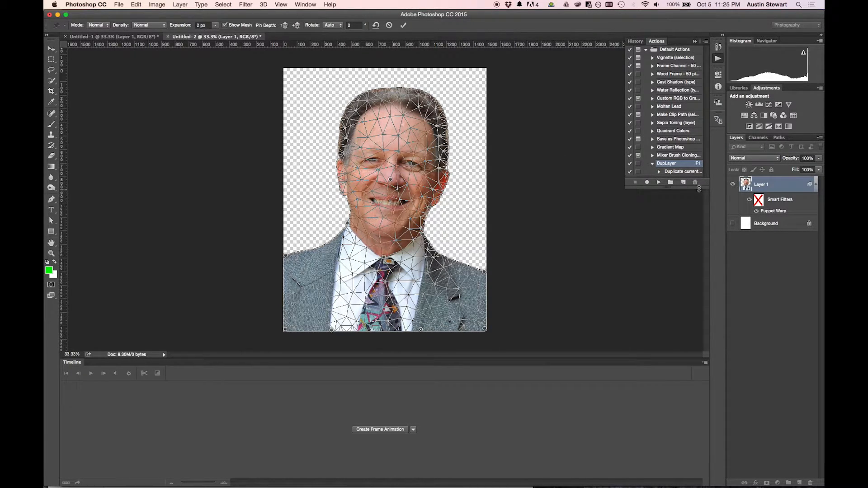
left_click(404, 26)
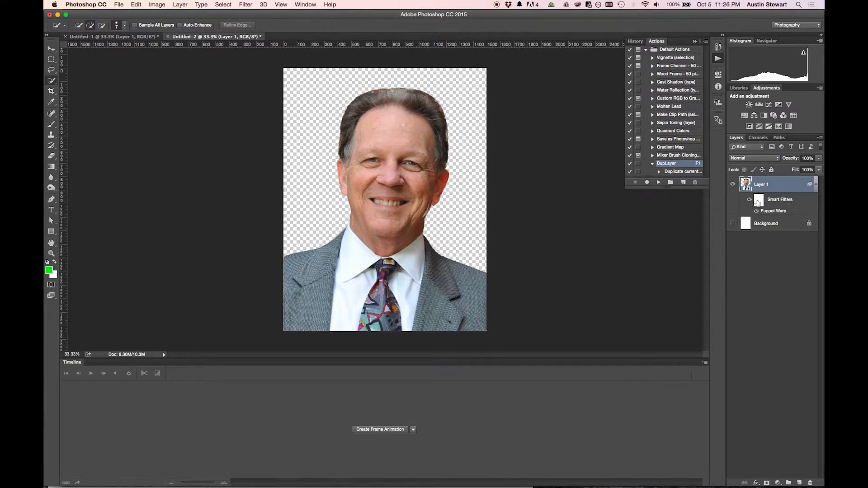
- Try duplicating Layer 1 within the current document using the default name, and undo the duplication
right_click(784, 186)
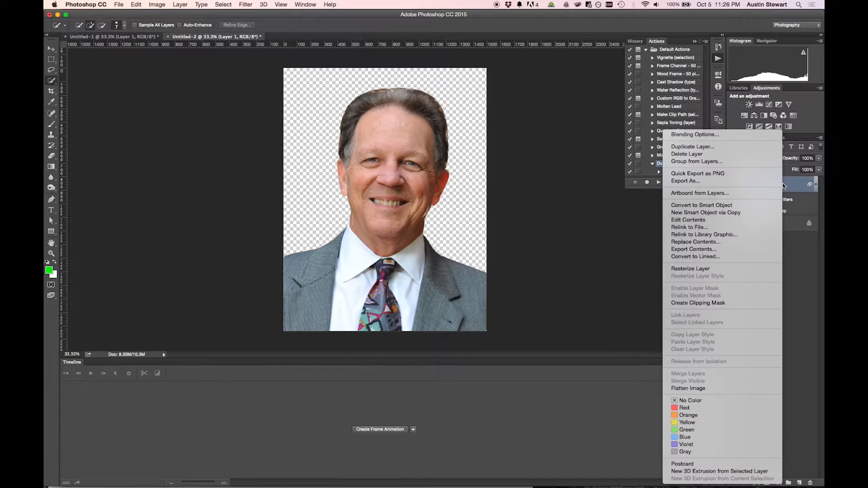
left_click(712, 148)
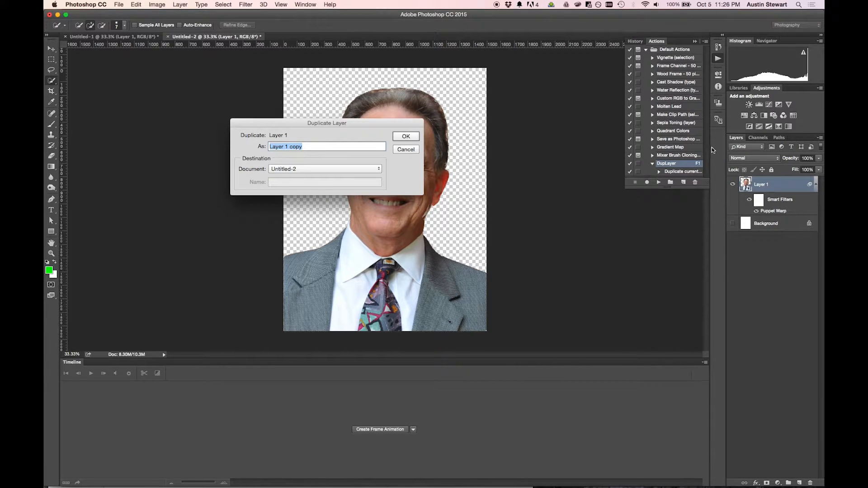
key("Return")
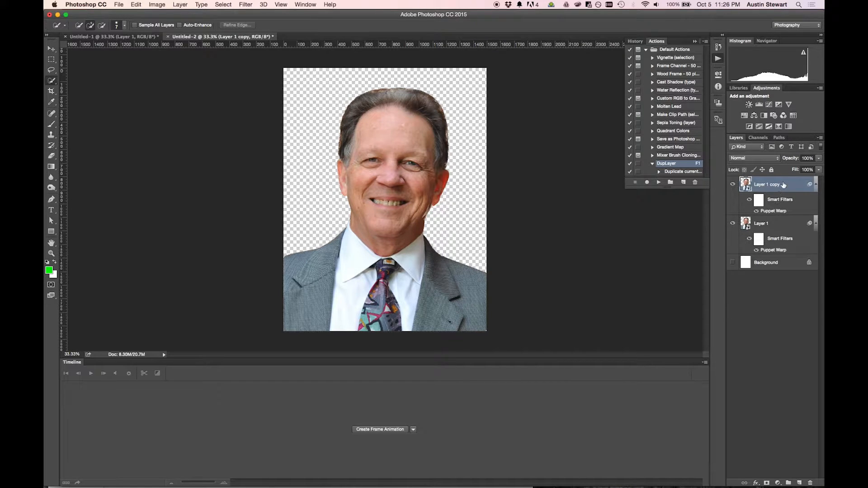
key("super+z")
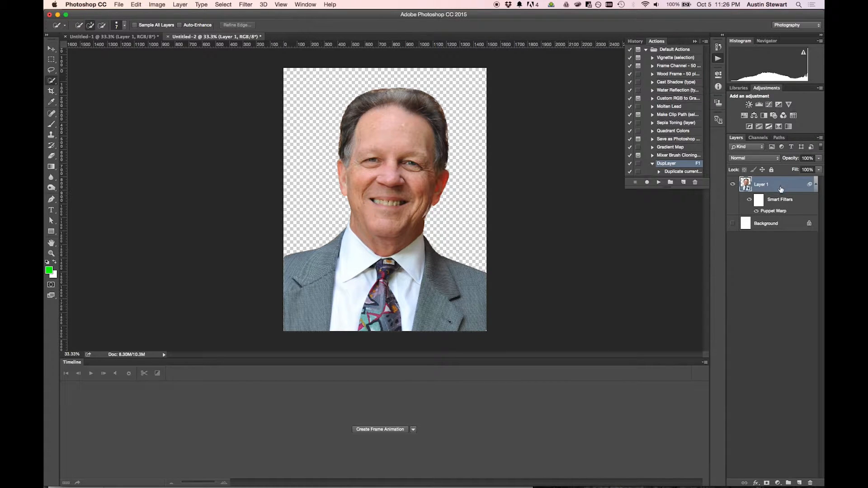
- Duplicate Layer 1 together with its Puppet Warp smart filter
left_click(783, 184)
left_click_drag(783, 185, 800, 484)
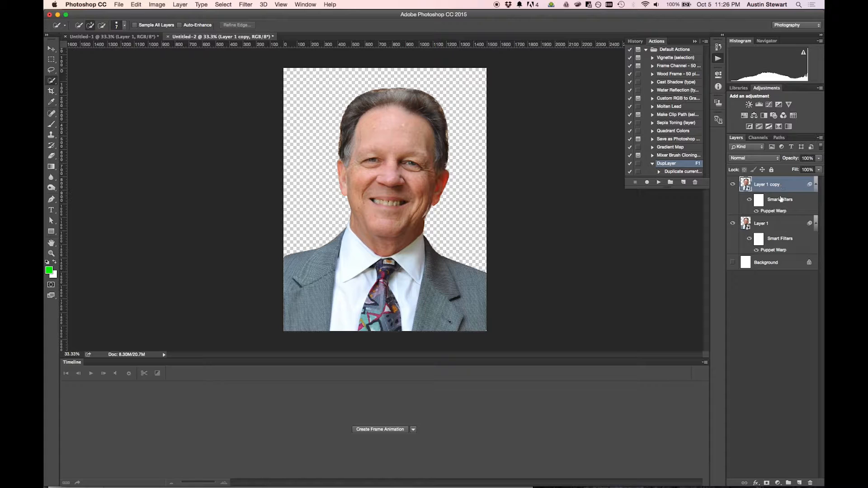
- Try duplicating Layer 1 and Layer 1 copy together, and delete the two extra layers
left_click(772, 224, "shift")
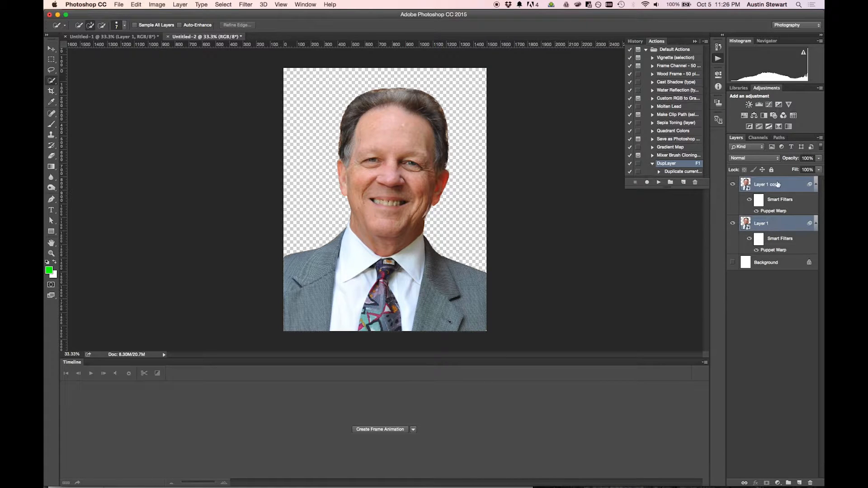
left_click_drag(777, 185, 800, 485)
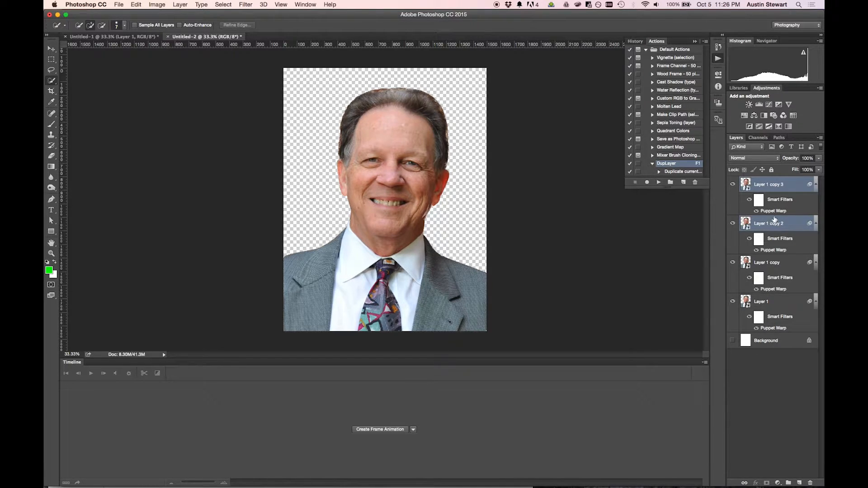
left_click(775, 265)
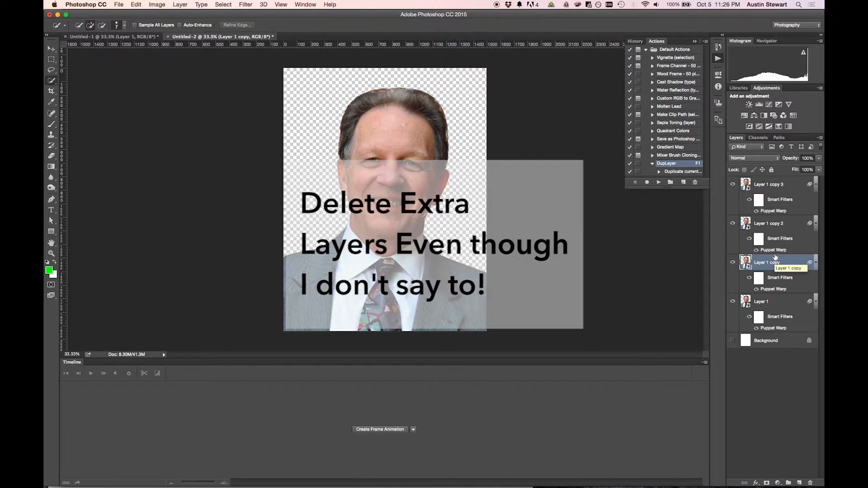
left_click(773, 223)
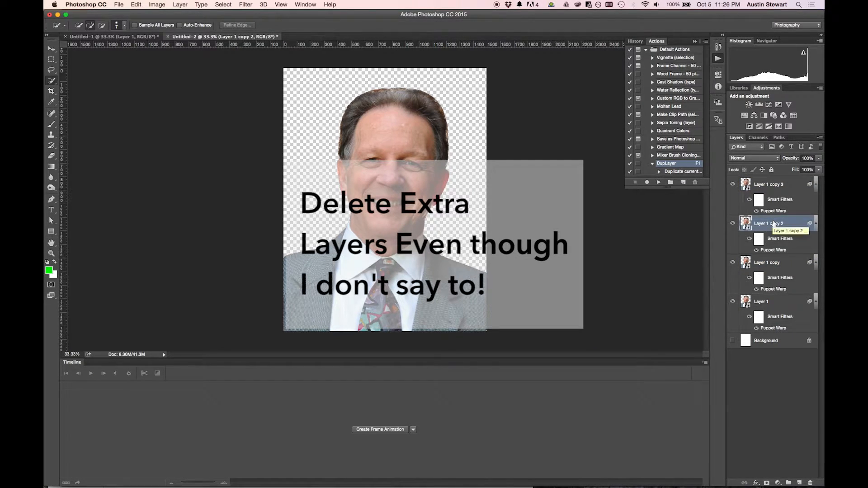
key("BackSpace")
left_click(766, 185)
key("BackSpace")
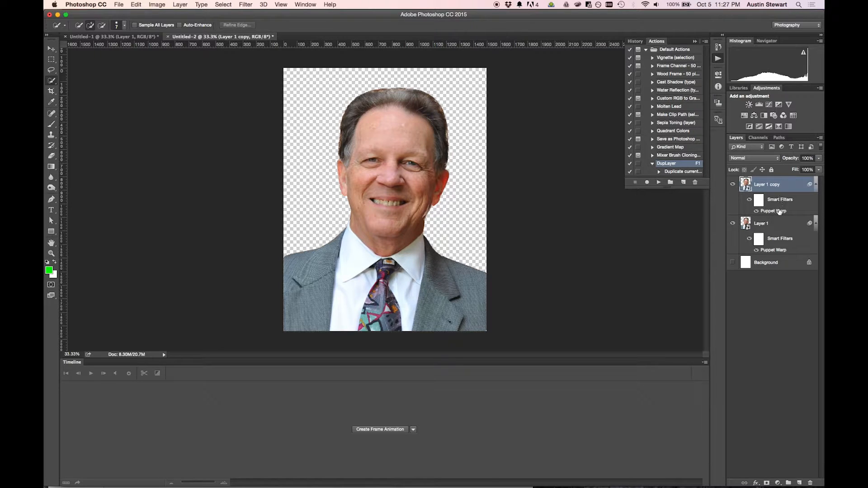
- Reopen the Puppet Warp on Layer 1 copy, move the nose pin slightly up and left to about -10° rotation, and apply it
double_click(773, 211)
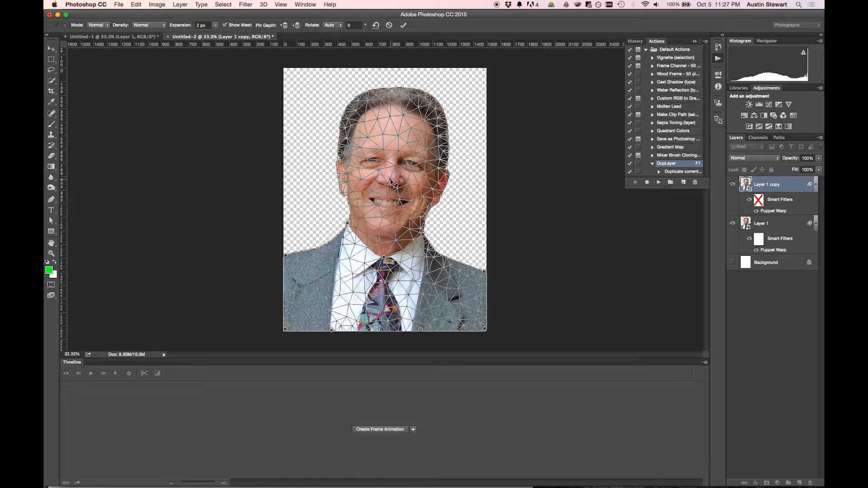
left_click_drag(392, 183, 382, 172)
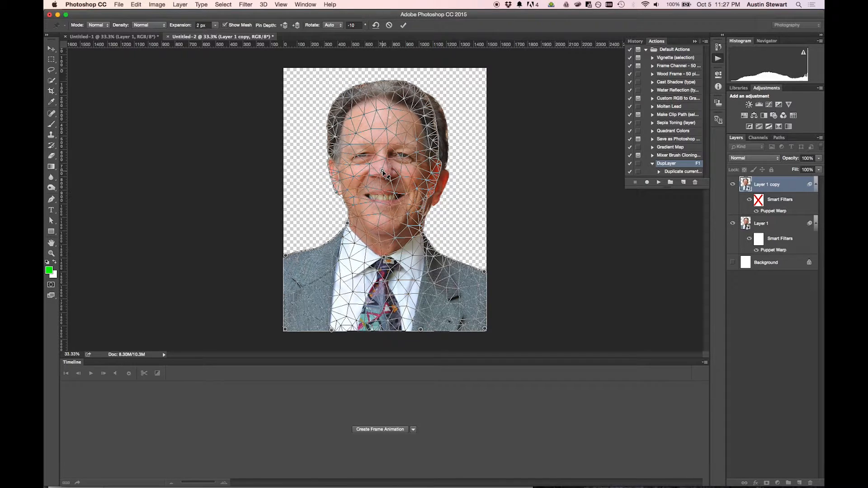
left_click(404, 26)
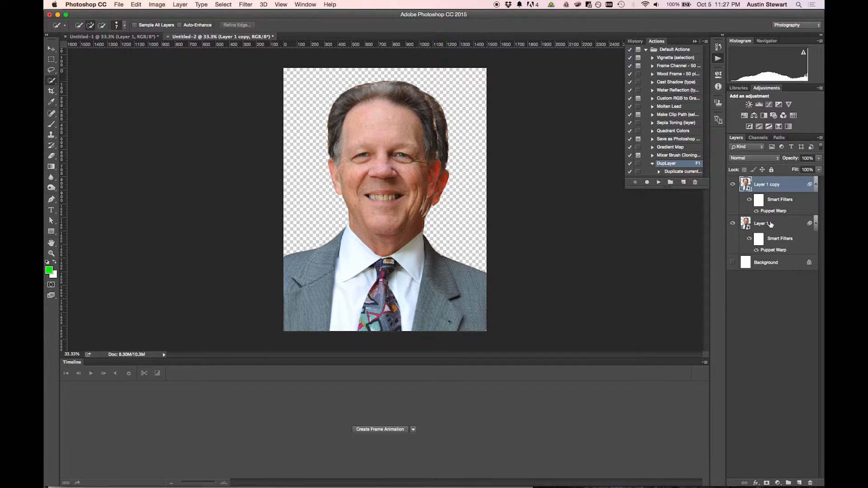
- Duplicate Layer 1 copy and warp the duplicate's nose pin further up and left to about -22° rotation
left_click_drag(769, 189, 801, 482)
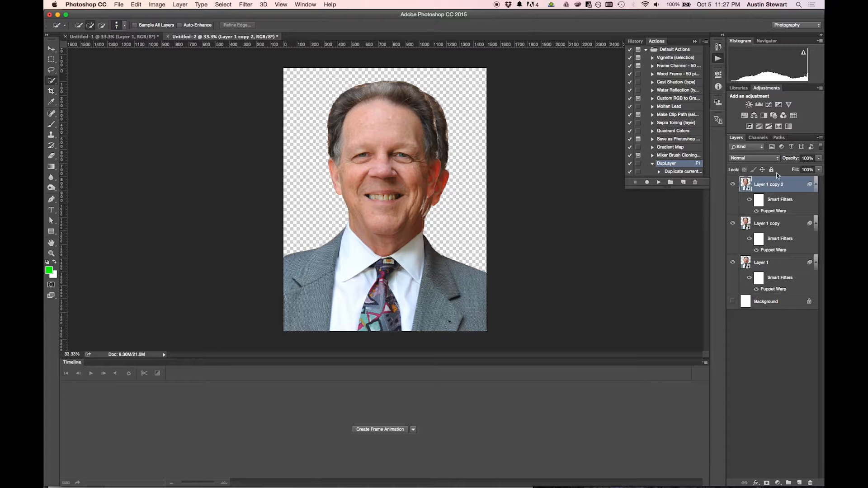
double_click(772, 211)
left_click_drag(383, 172, 370, 160)
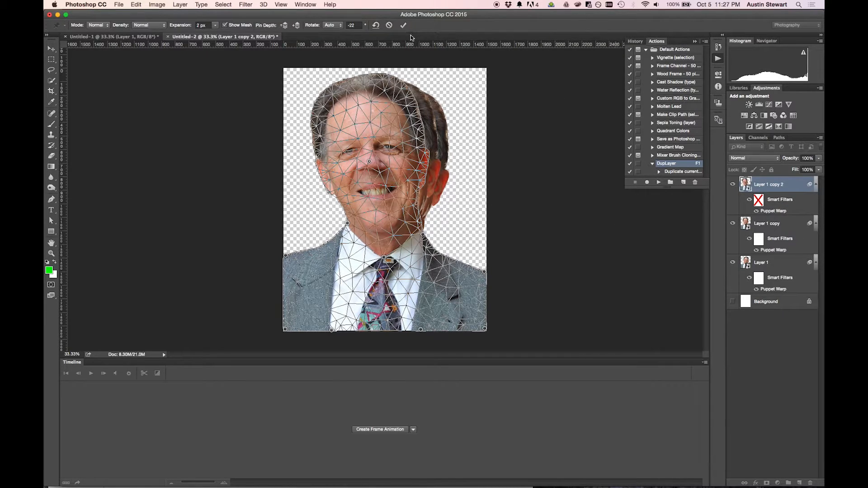
key("Return")
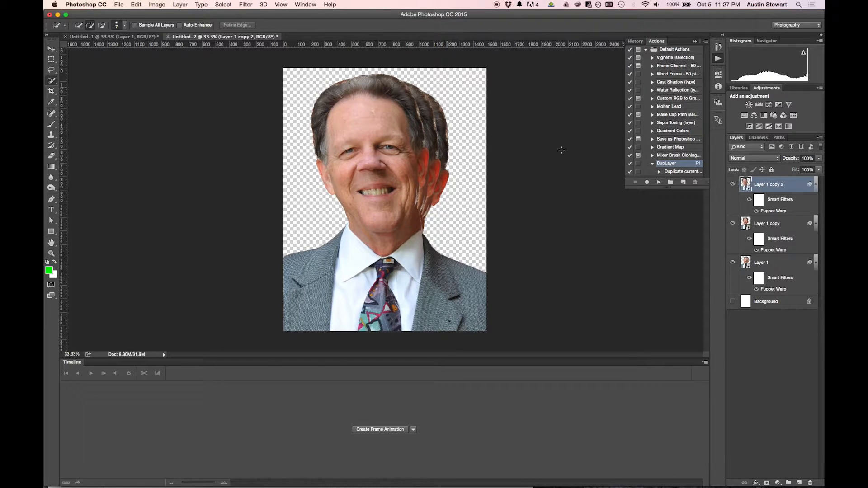
- Duplicate Layer 1 copy 2 and warp the duplicate's nose pin up and left to about -34° rotation
left_click_drag(784, 184, 800, 483)
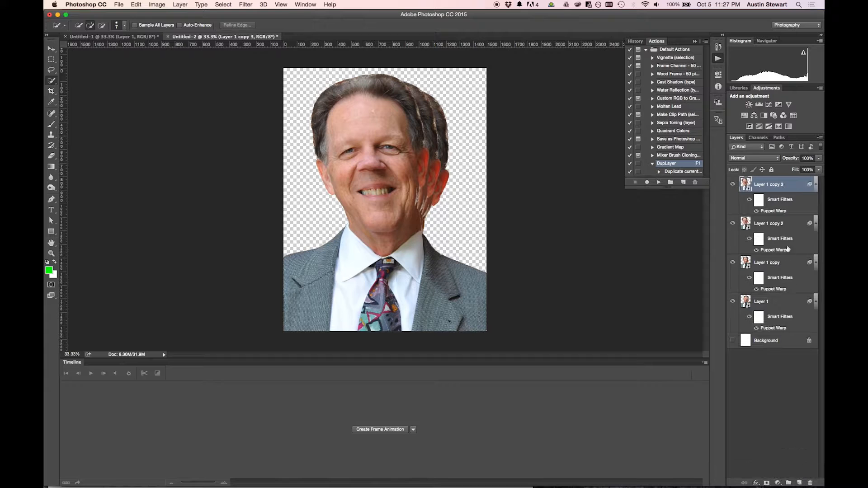
double_click(774, 211)
left_click_drag(369, 163, 350, 151)
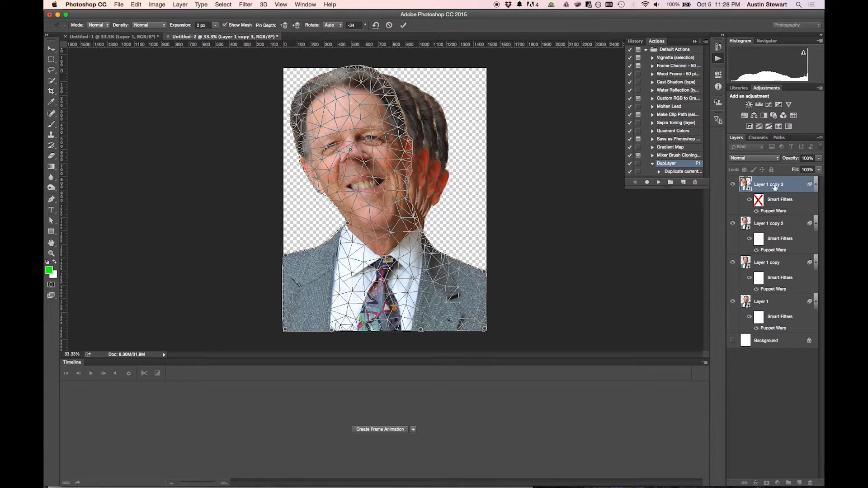
left_click(403, 25)
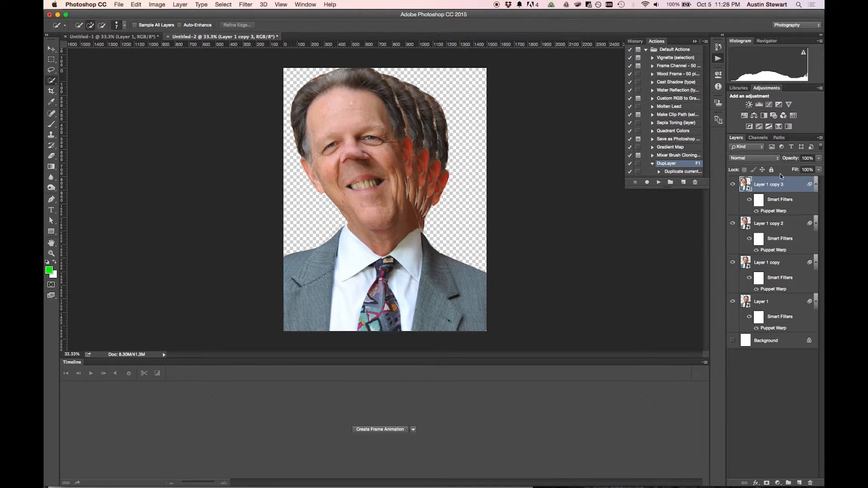
- Duplicate Layer 1 copy 3 and bring the duplicate's nose pin back down and right to about -22° rotation
left_click_drag(779, 182, 803, 485)
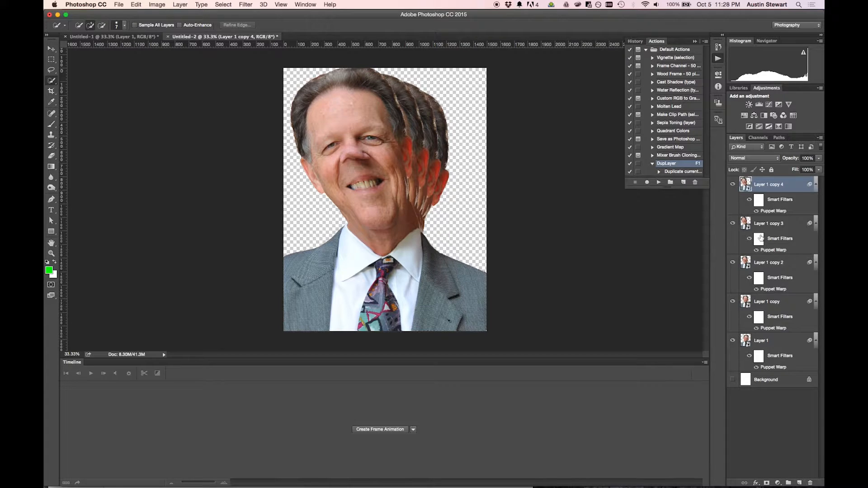
double_click(763, 211)
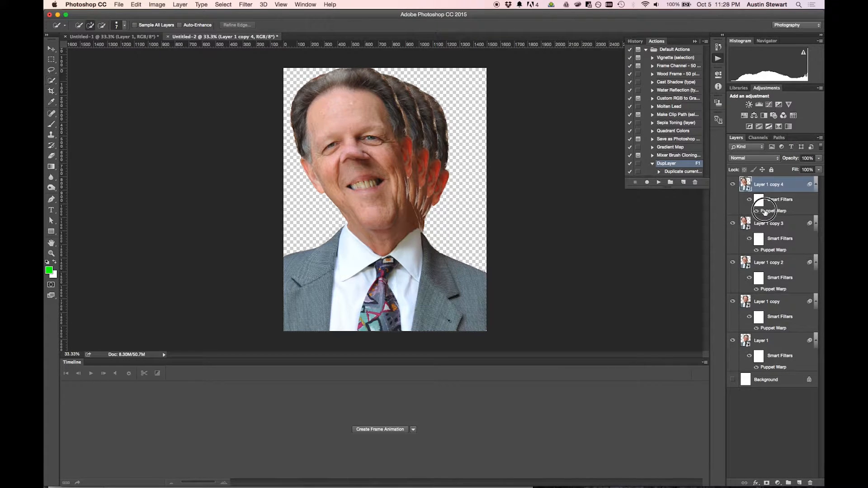
left_click(351, 151)
left_click_drag(351, 151, 370, 165)
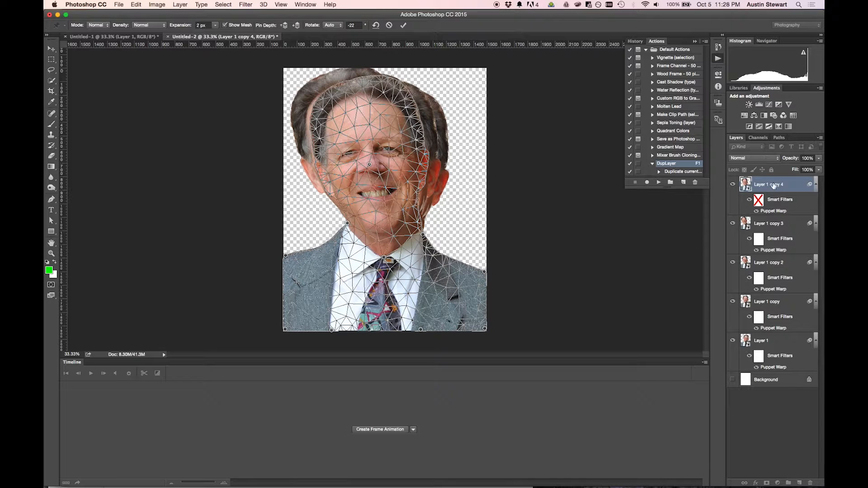
key("Return")
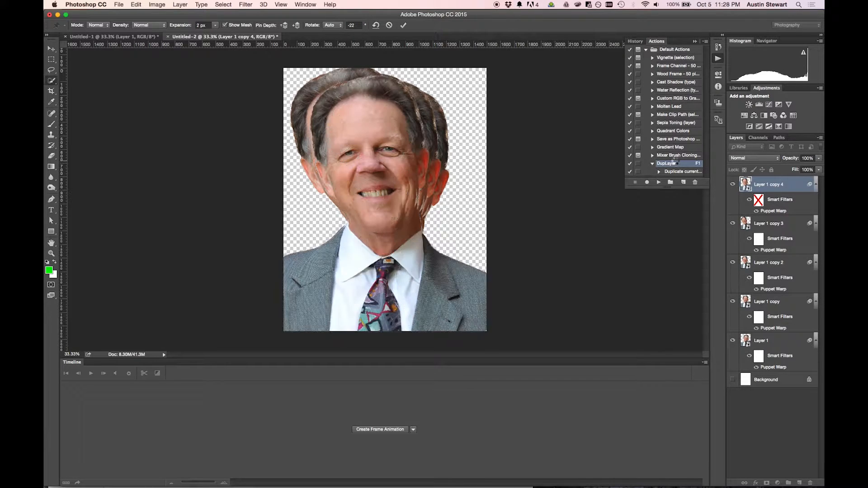
- Duplicate Layer 1 copy 4 and warp the duplicate's nose pin down and right so the head nearly straightens
left_click_drag(779, 187, 800, 483)
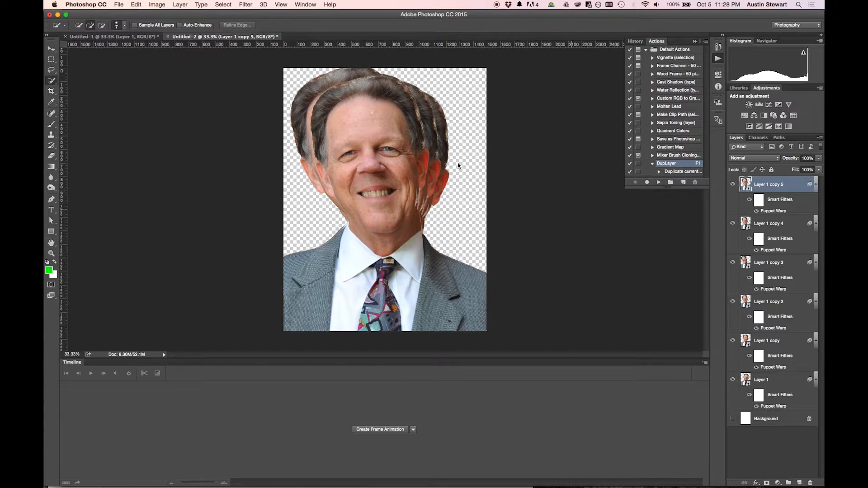
double_click(777, 211)
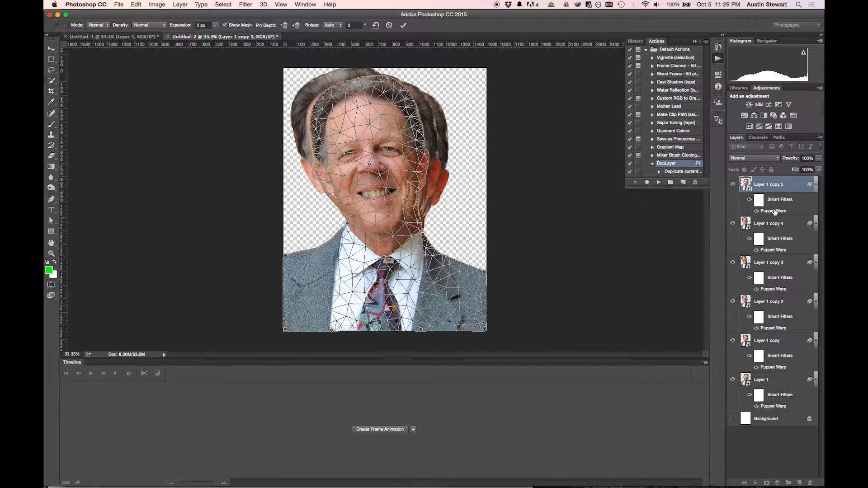
left_click_drag(369, 165, 383, 182)
key("Return")
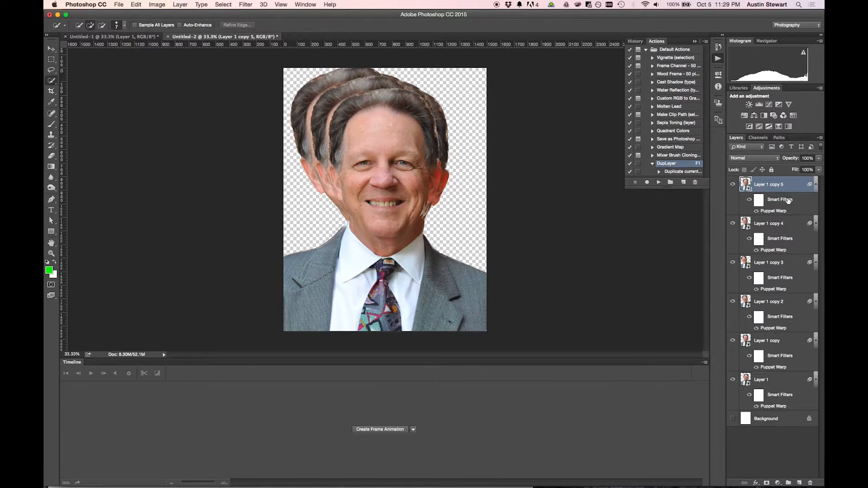
- Duplicate Layer 1 copy 5 and lower the duplicate's nose pin with about 1° rotation so the head dips toward the collar
mouse_move(792, 187)
left_mouse_down()
mouse_move(812, 455)
mouse_move(799, 483)
left_mouse_up()
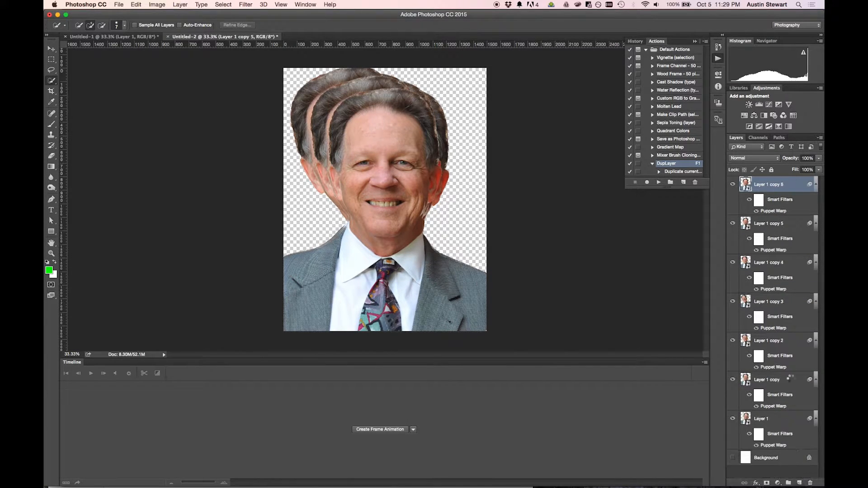
double_click(774, 211)
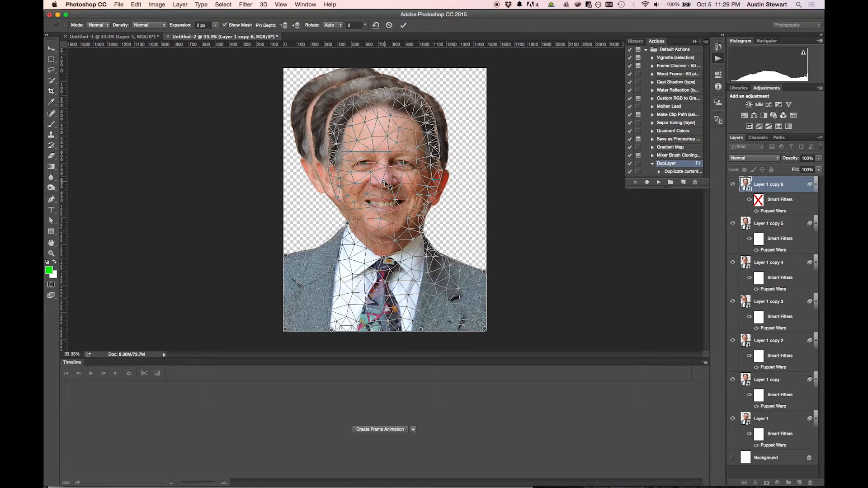
left_click_drag(384, 182, 388, 200)
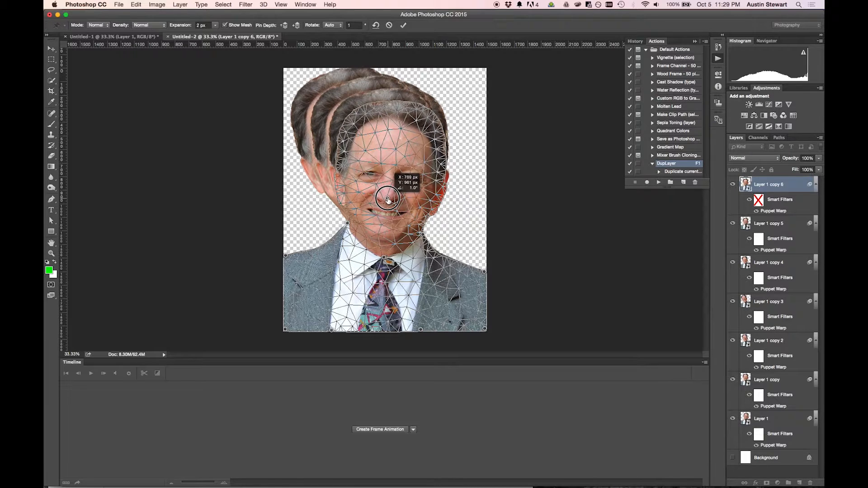
key("Return")
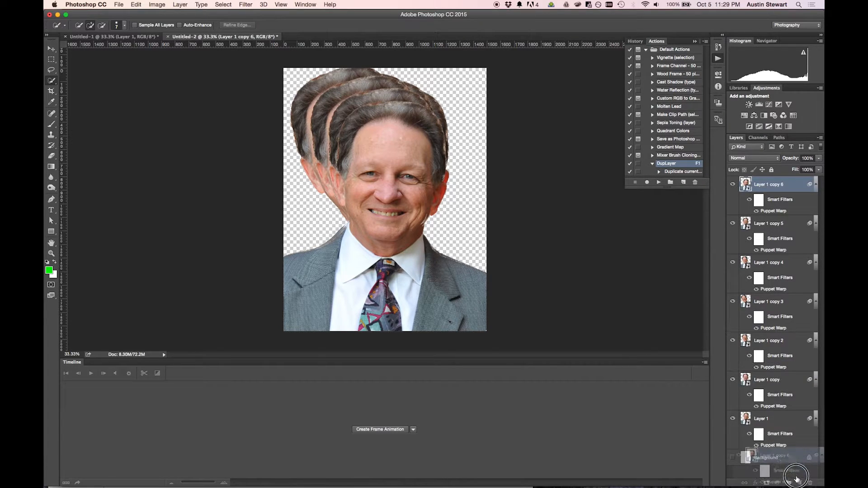
- Duplicate Layer 1 copy 6 and warp the duplicate's nose pin up and right to begin the opposite head tilt
key("F1")
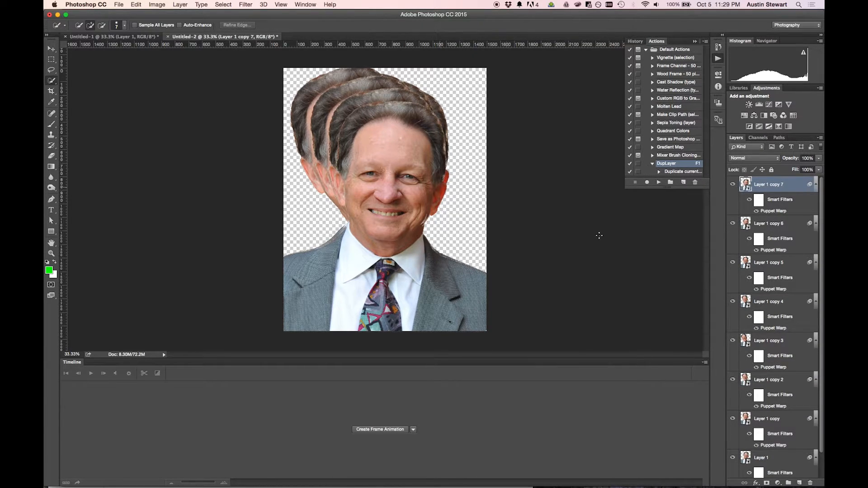
double_click(774, 211)
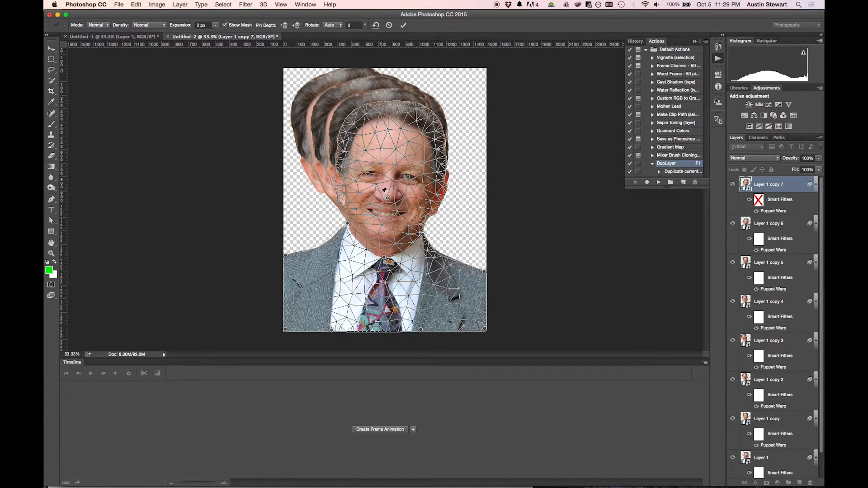
left_click_drag(387, 197, 402, 186)
key("Return")
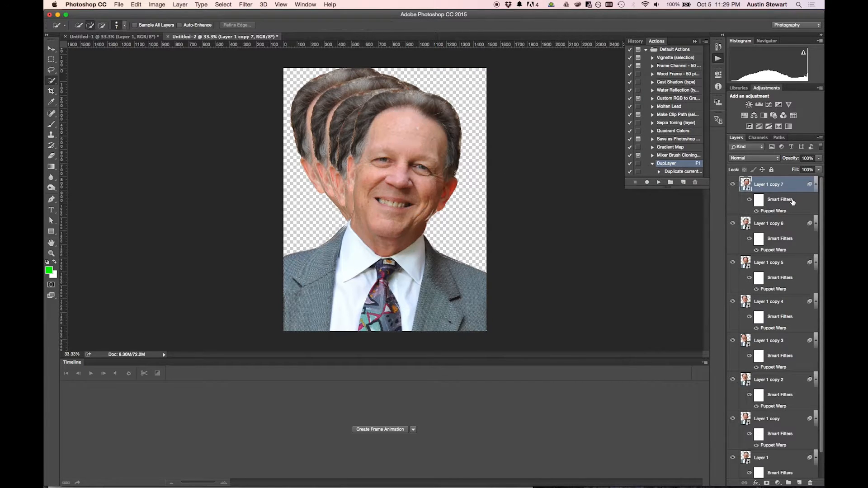
- Duplicate Layer 1 copy 7 and warp the duplicate's nose pin further up and right to about 20° rotation
left_click_drag(777, 185, 800, 483)
double_click(774, 209)
left_click_drag(400, 183, 414, 167)
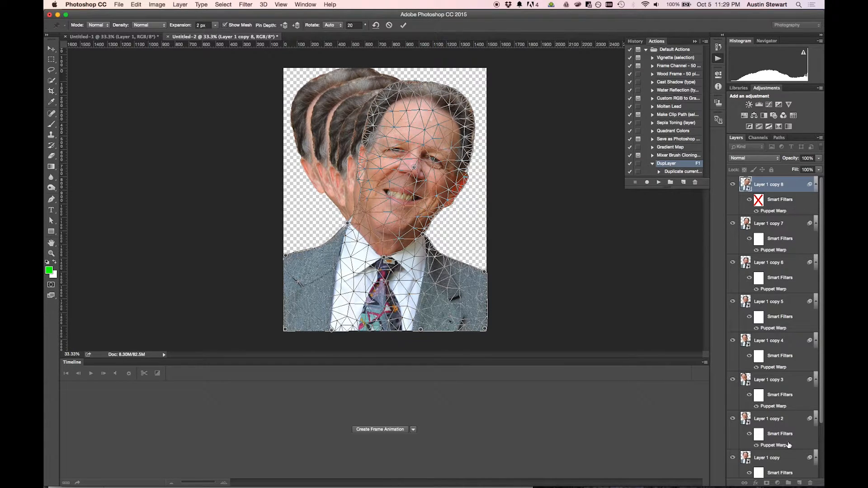
key("Return")
- Duplicate Layer 1 copy 8 and warp the duplicate's nose pin further up and right to about 27° rotation
left_click_drag(775, 185, 801, 480)
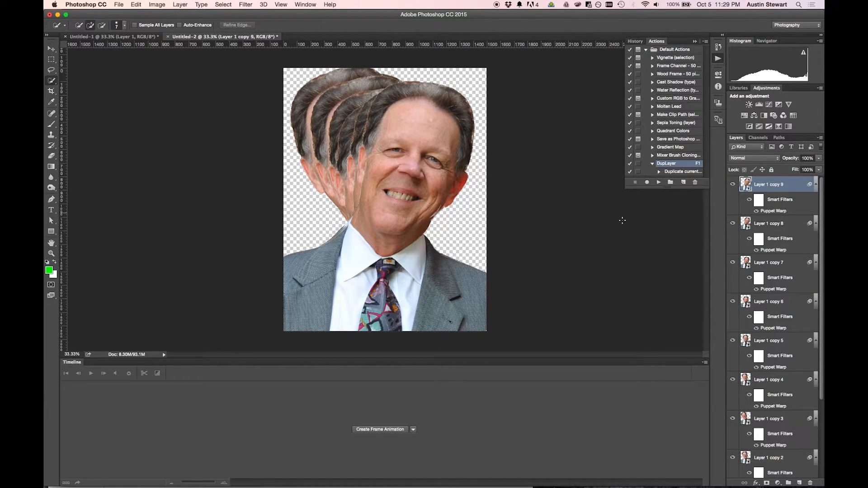
double_click(776, 212)
left_click_drag(413, 167, 443, 148)
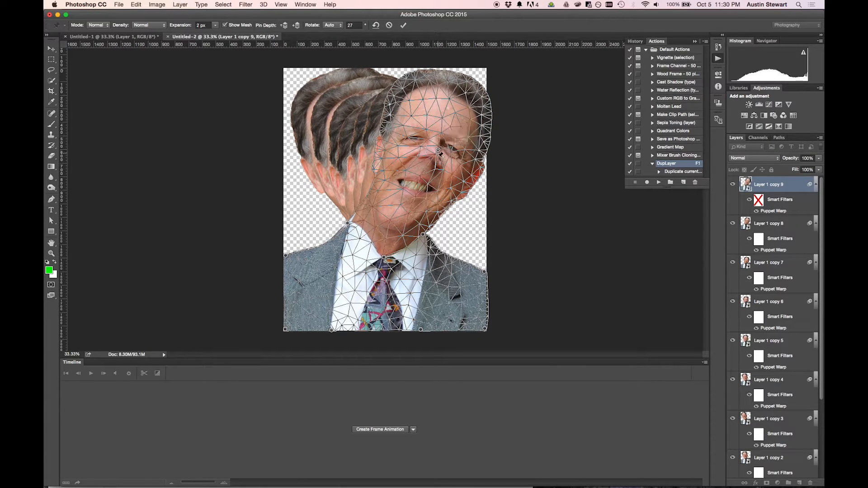
key("Return")
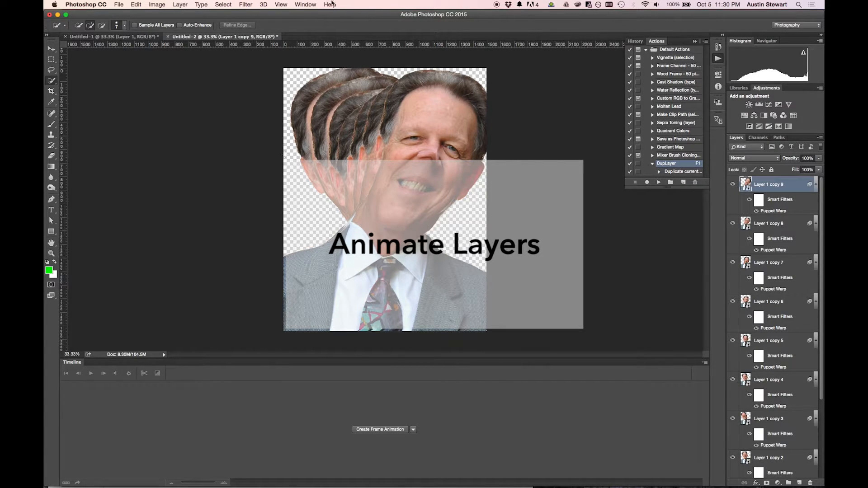
- Create a frame animation with frames made from the layers, and delete the blank white first frame
left_click(309, 4)
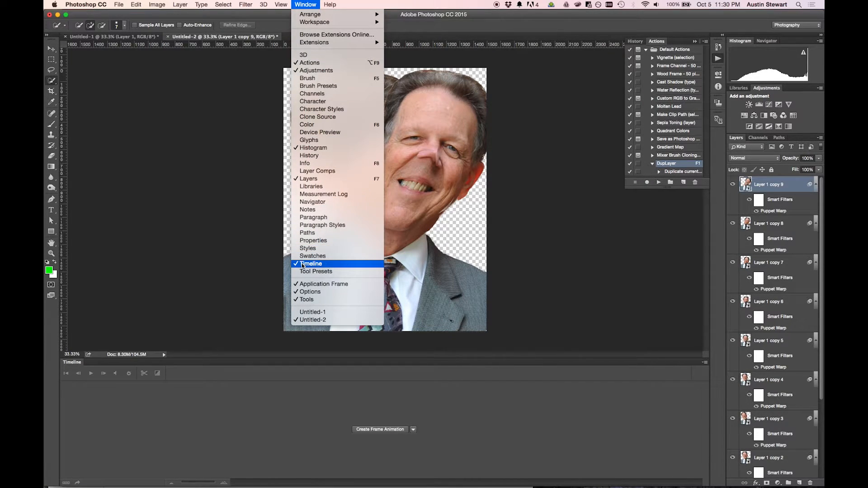
left_click(464, 439)
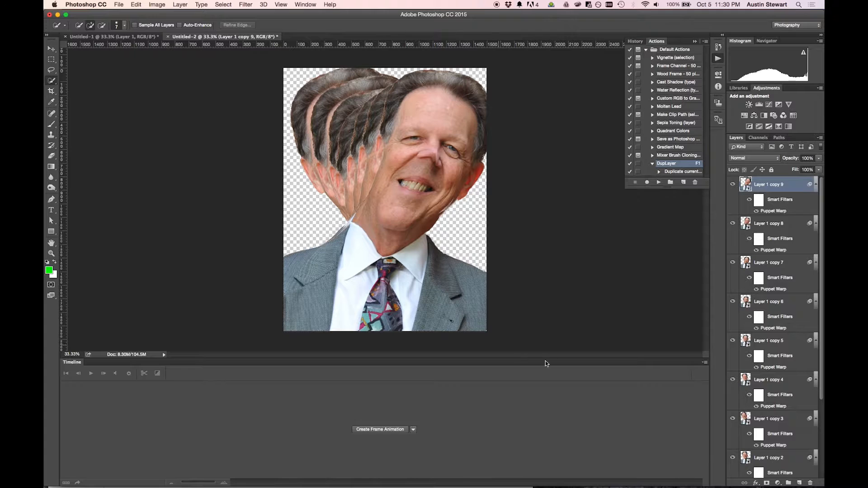
left_click(381, 430)
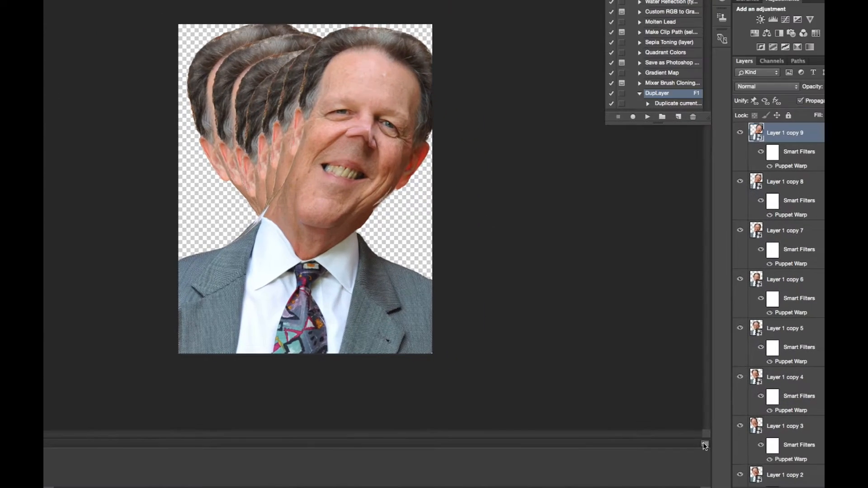
left_click(704, 445)
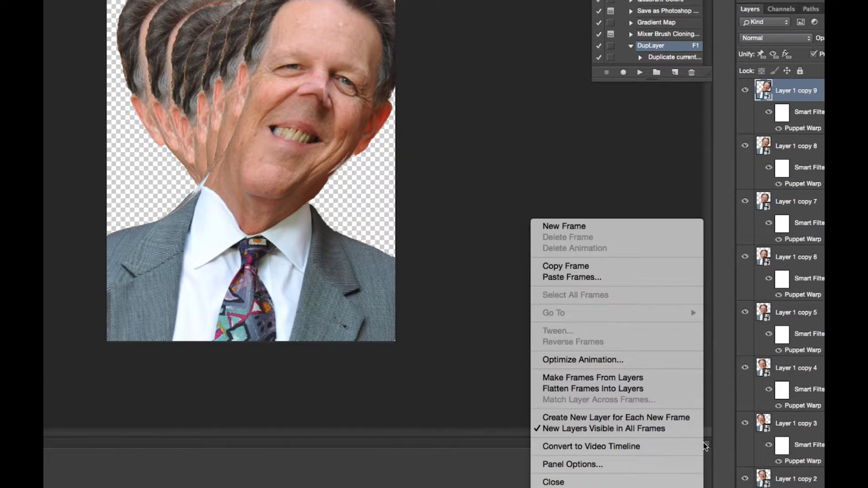
left_click(599, 378)
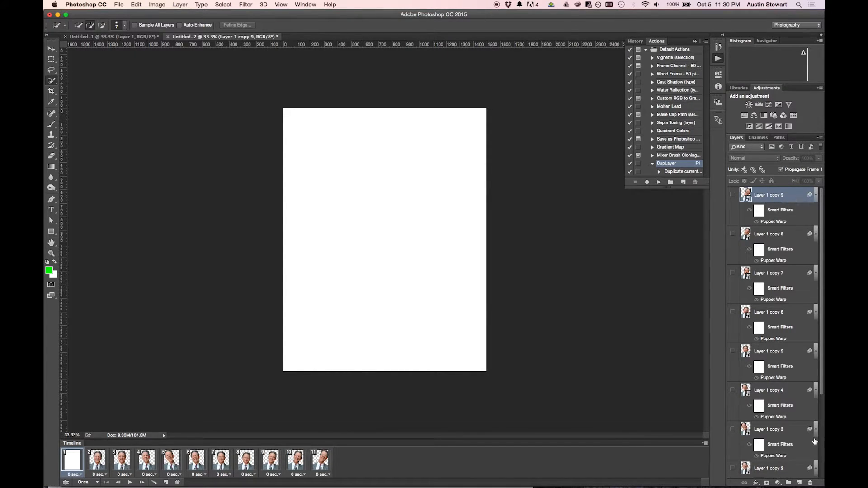
scroll(814, 442, "down", 5)
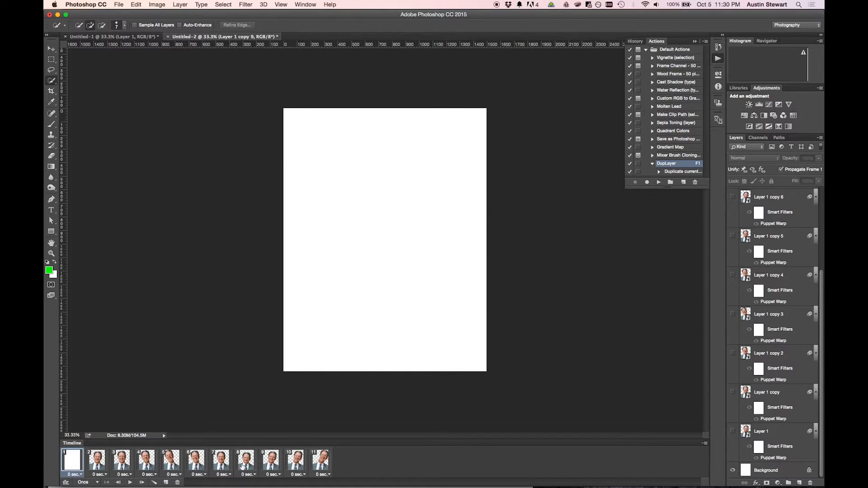
left_click_drag(72, 459, 178, 484)
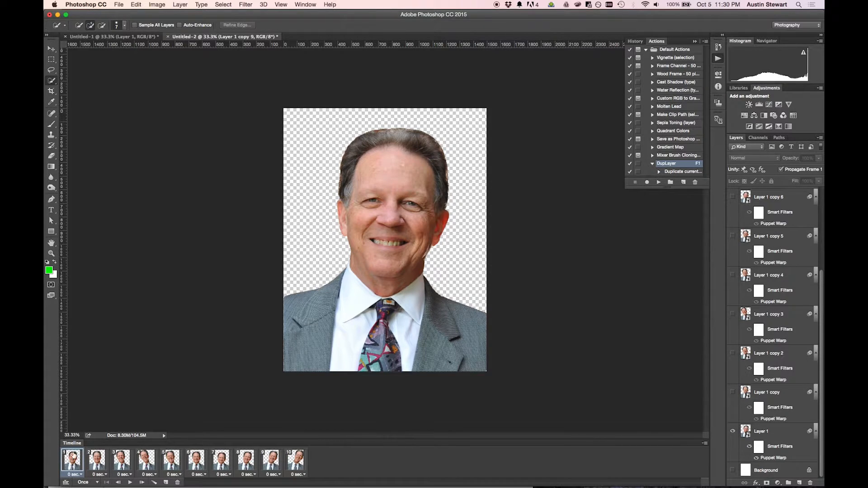
- Set the animation to loop Forever and preview its playback
left_click(91, 483)
left_click(88, 463)
left_click(130, 483)
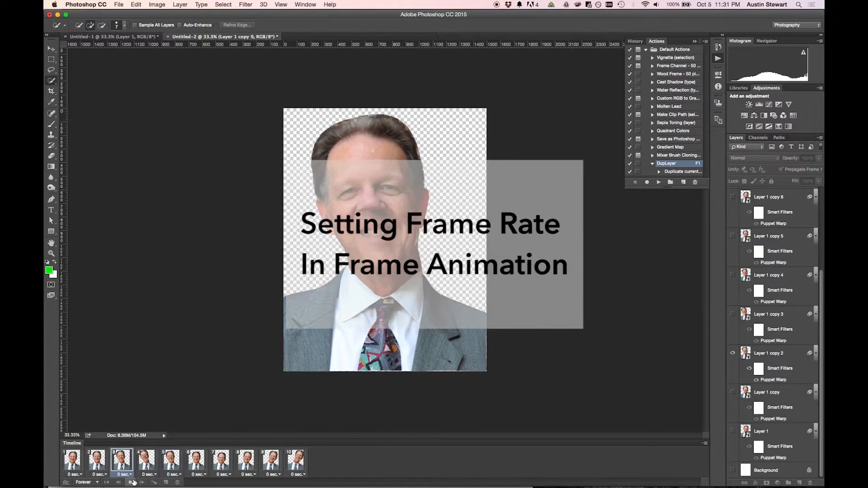
left_click(131, 482)
- Select all ten animation frames and set their delay to 0.1 seconds
left_click(73, 460)
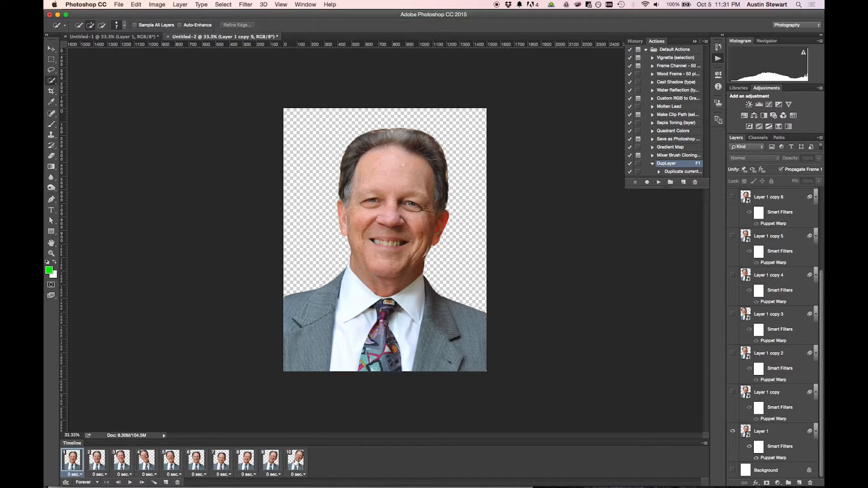
left_click(296, 461, "shift")
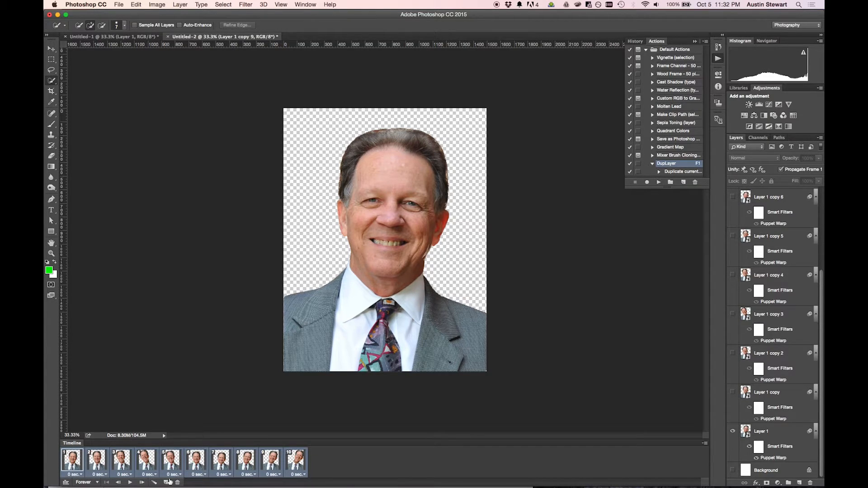
left_click(80, 475)
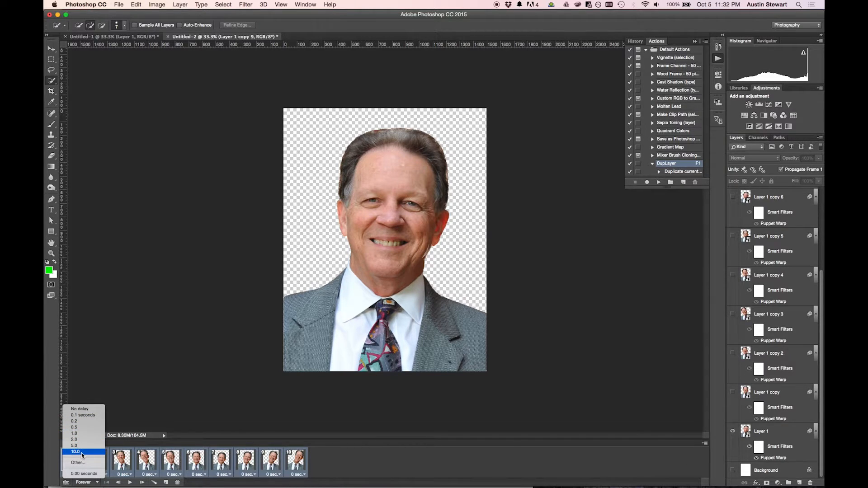
left_click(80, 416)
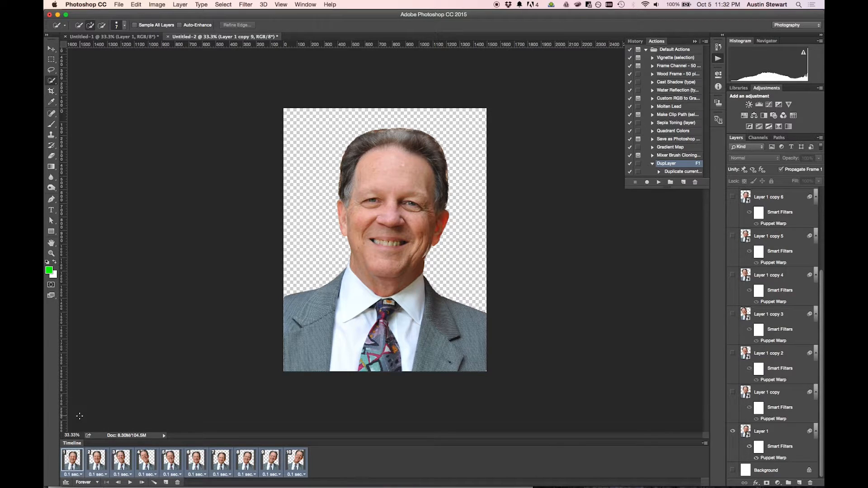
- Set a custom delay of 0.05 seconds on the selected frames and preview the faster animation
left_click(81, 475)
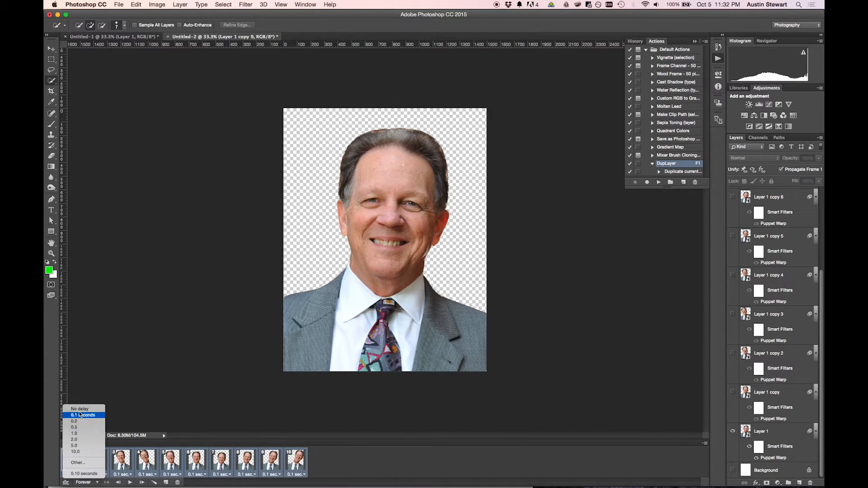
left_click(93, 463)
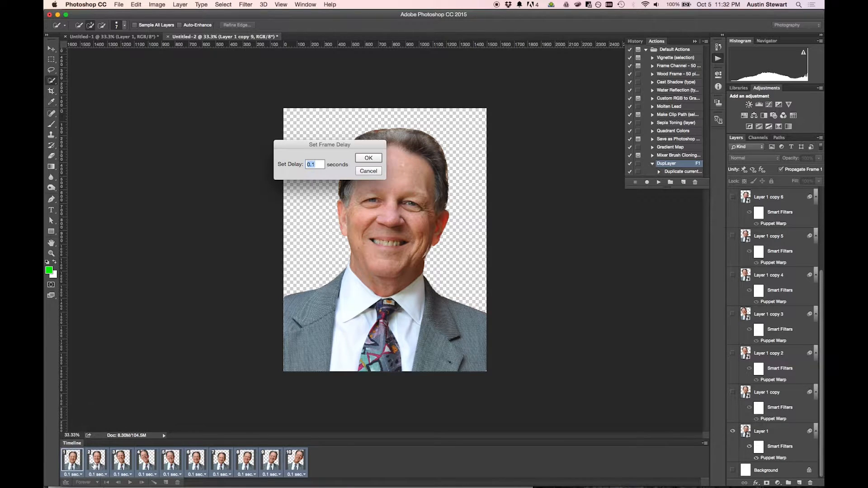
left_click(314, 163)
left_click_drag(315, 164, 312, 163)
type("05")
left_click(375, 159)
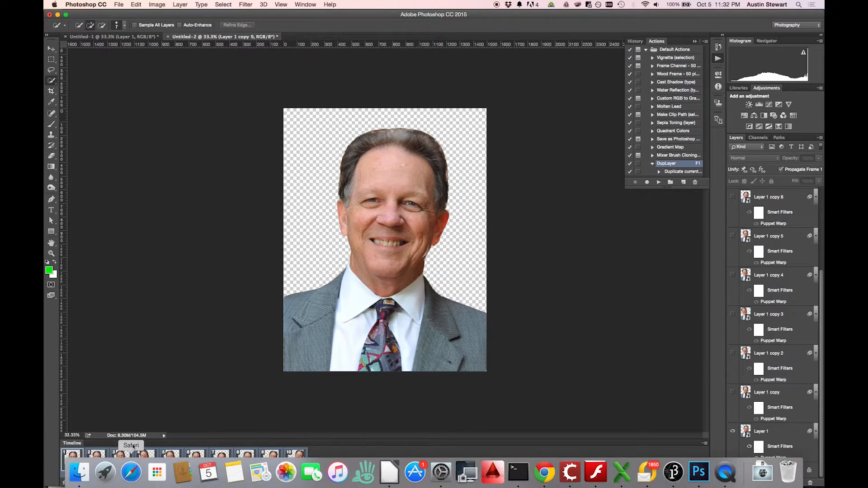
left_click(130, 483)
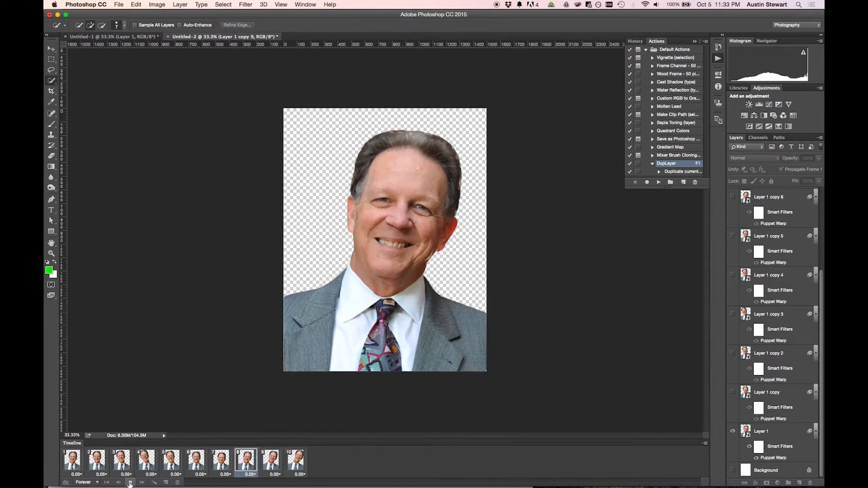
left_click(129, 483)
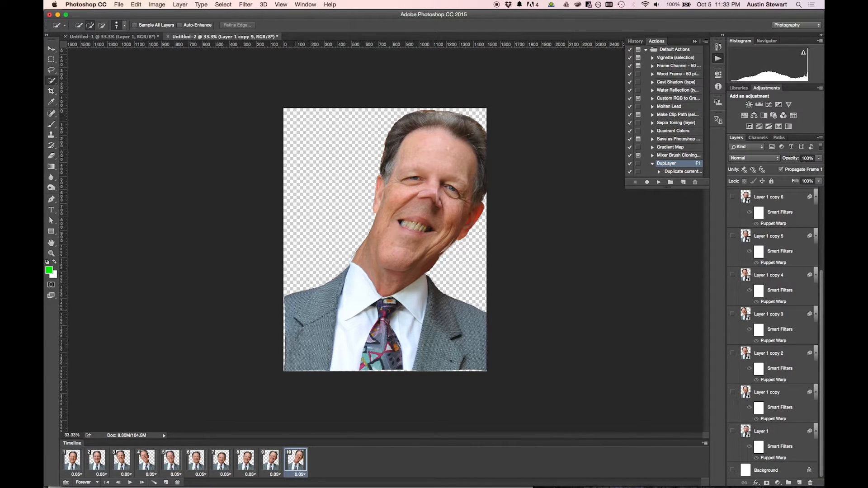
- Select all ten animation frames and make the Background layer visible in them
left_click(72, 460)
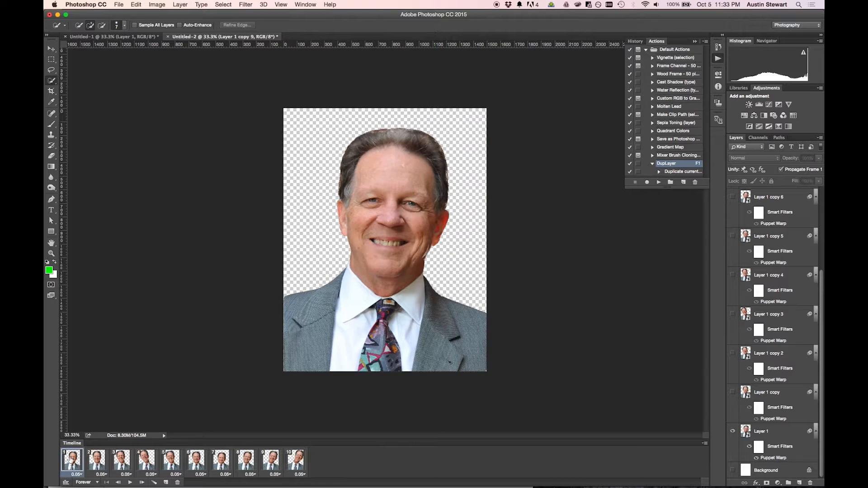
left_click(297, 458, "shift")
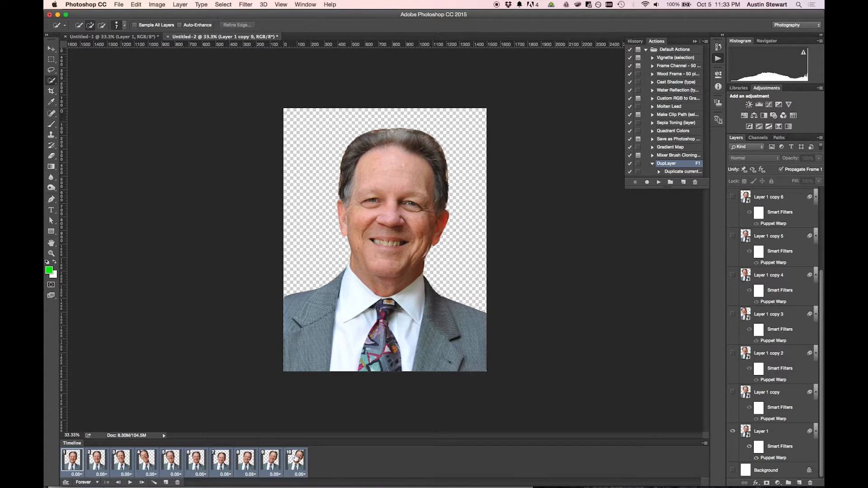
left_click(733, 471)
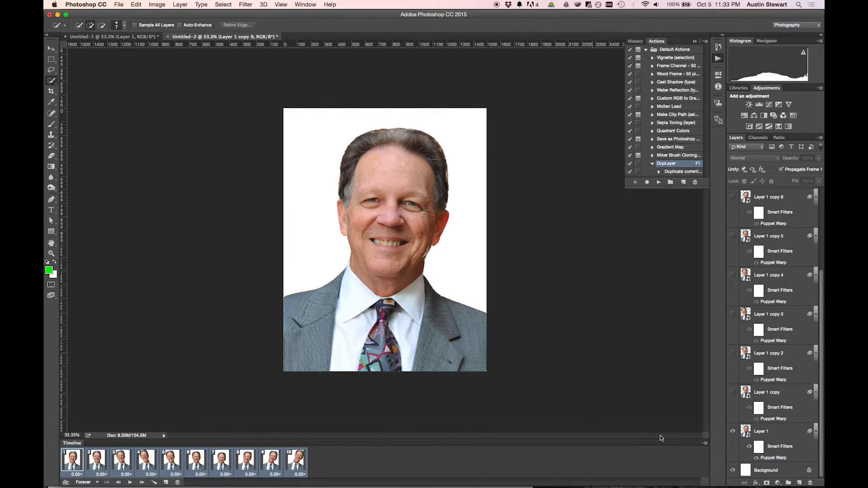
- Fill the Background layer with a vertical rainbow gradient across the full canvas height and preview the animation
left_click(801, 463)
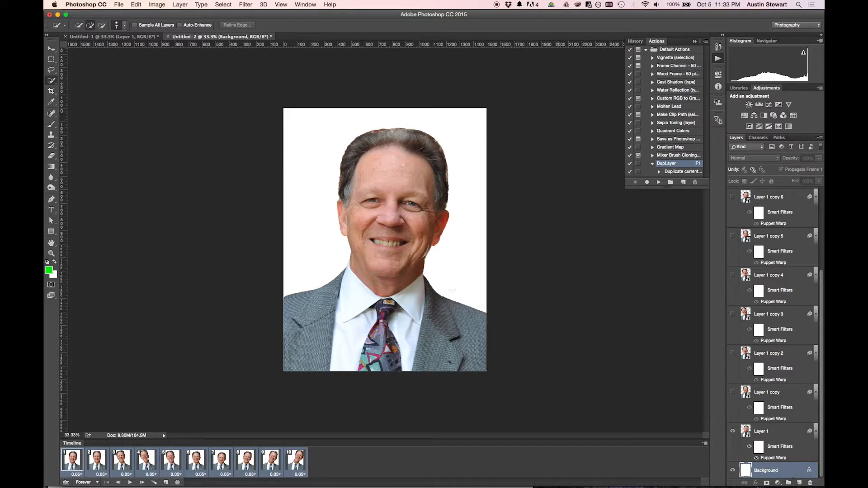
left_click(51, 166)
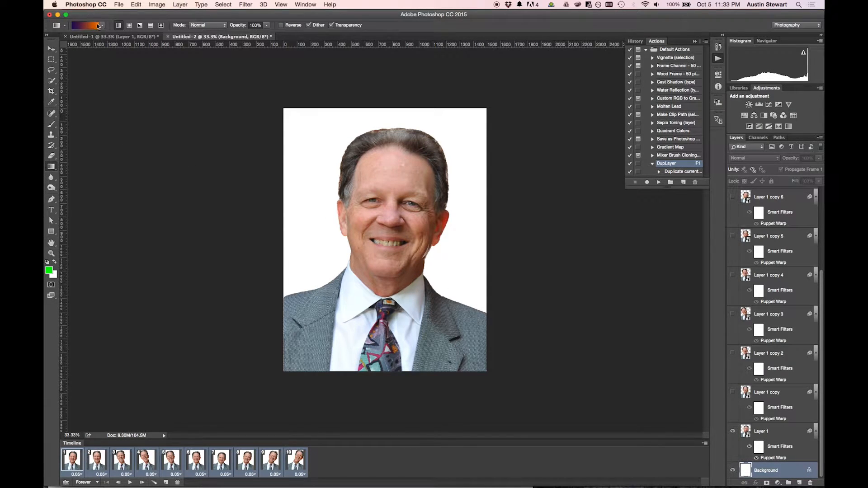
left_click(101, 25)
left_click(61, 67)
left_click_drag(391, 108, 382, 374)
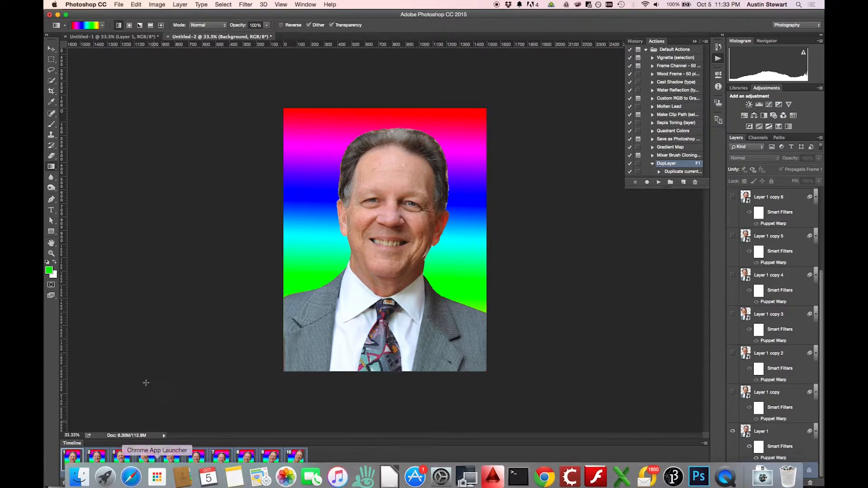
left_click(130, 483)
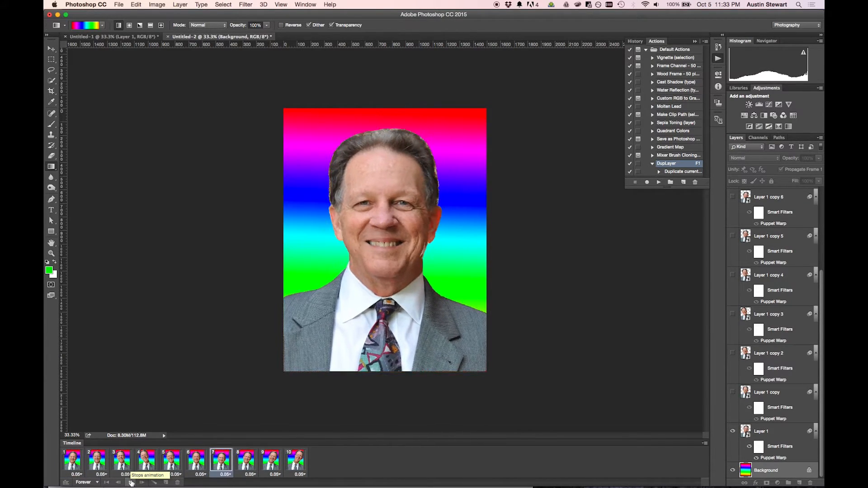
left_click(130, 483)
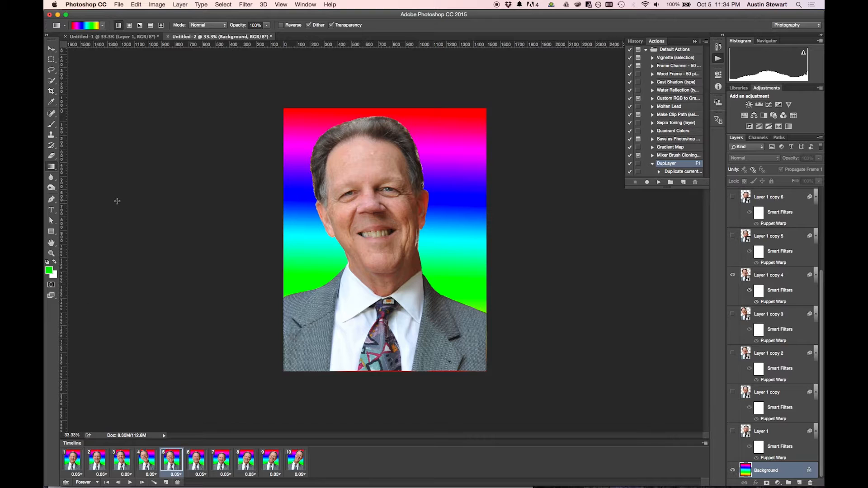
- Open the Save for Web (Legacy) export and set the image height to 400 px with Bicubic quality, keeping proportions linked
left_click(119, 4)
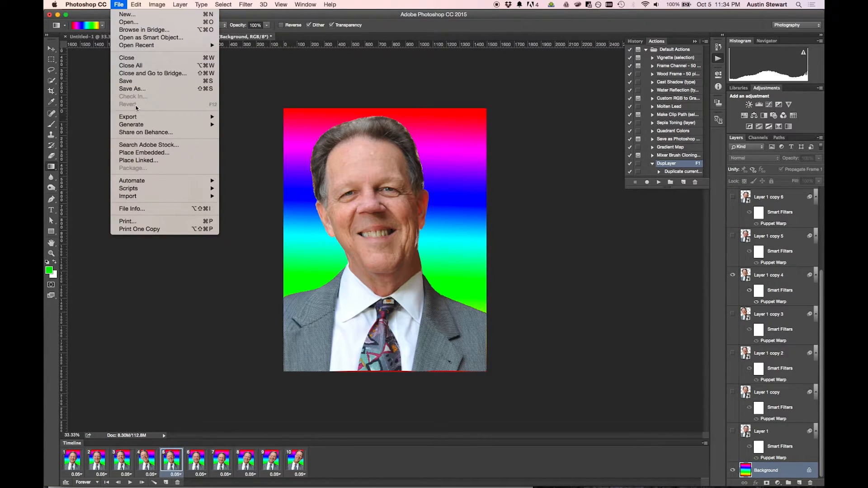
mouse_move(141, 118)
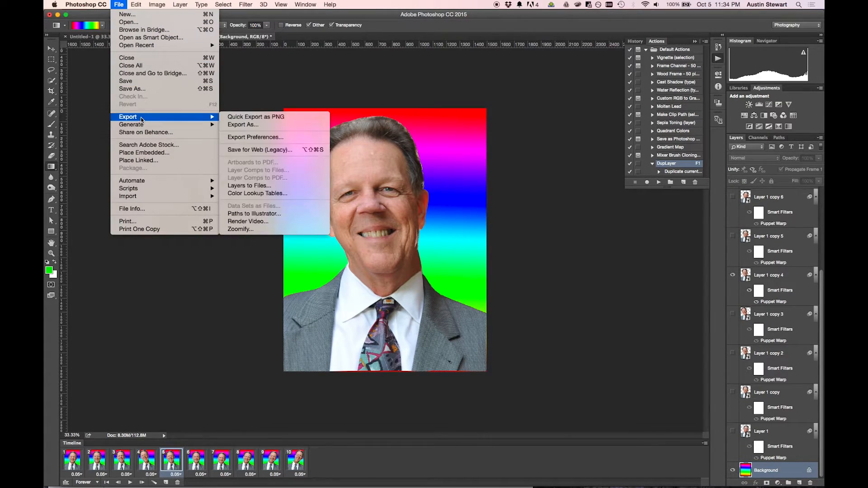
left_click(260, 151)
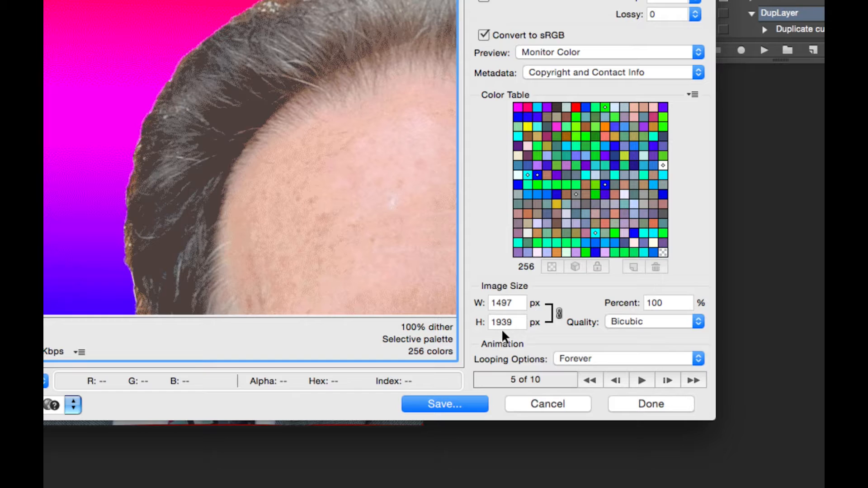
double_click(502, 303)
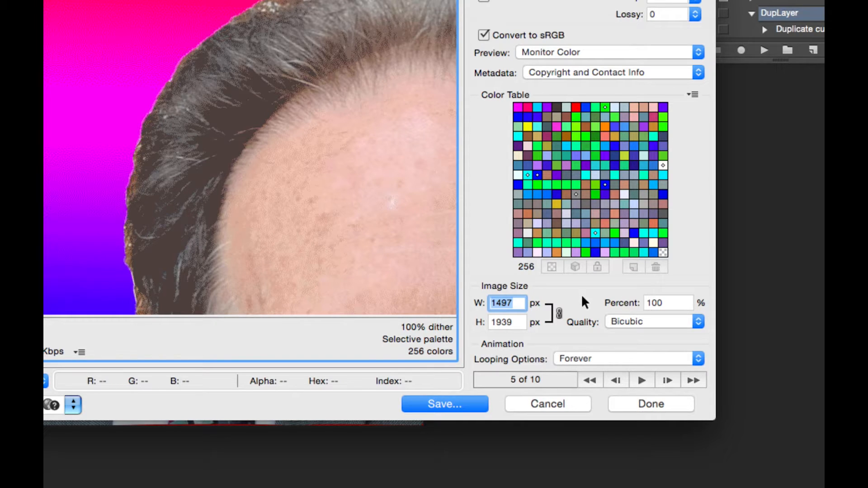
double_click(503, 323)
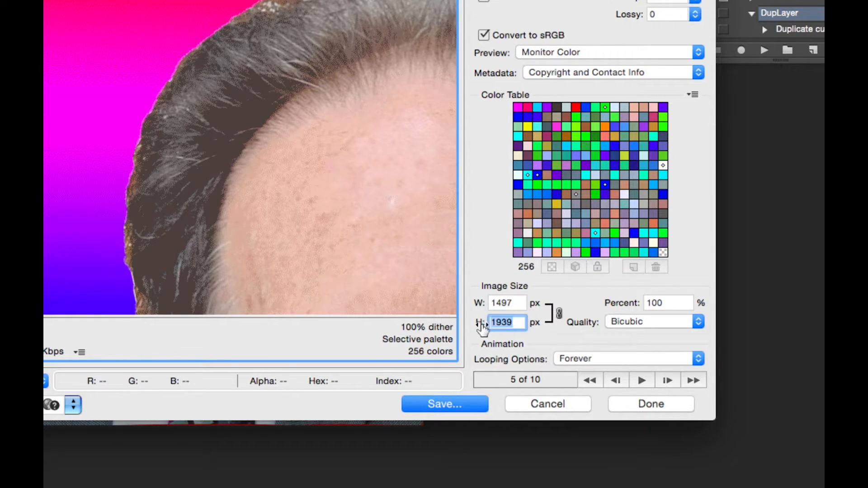
type("400")
left_click(669, 321)
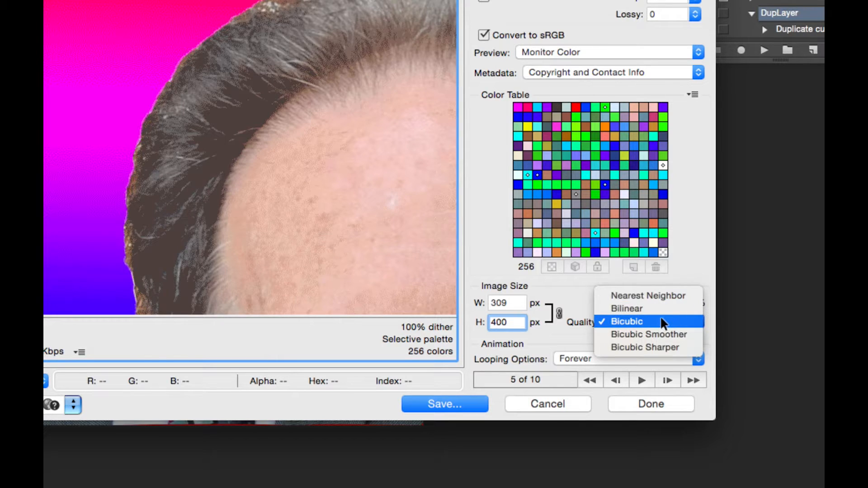
left_click(663, 322)
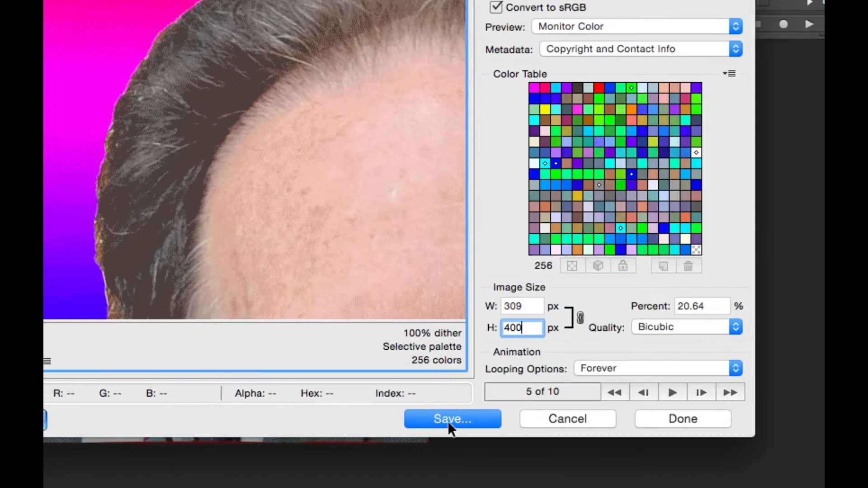
- Save the optimized animation as corpBop.gif in the PhotoshopDemos folder
left_click(448, 421)
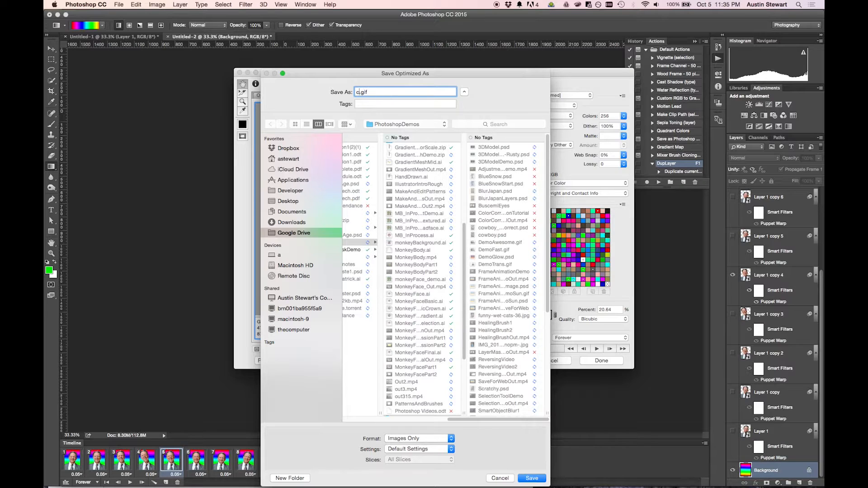
type("orpBop")
key("Return")
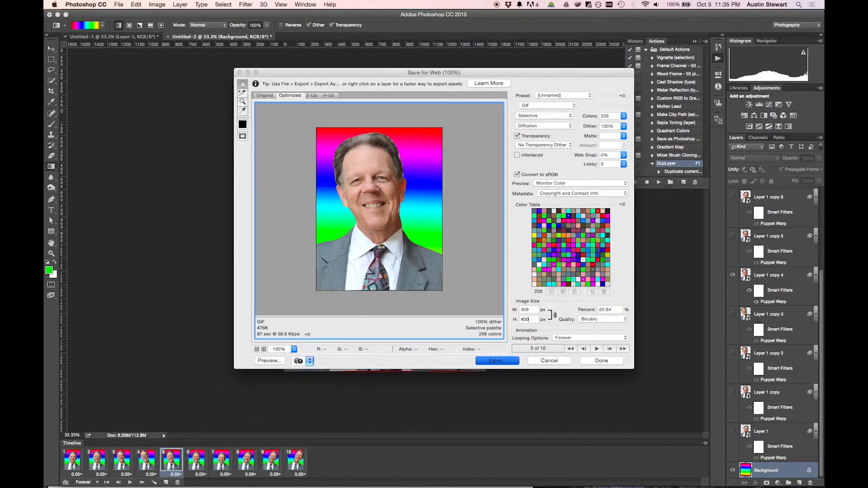
- Switch to Chrome and open corpBop.gif from the PhotoshopDemos folder to check the looping animation
key("super+Tab")
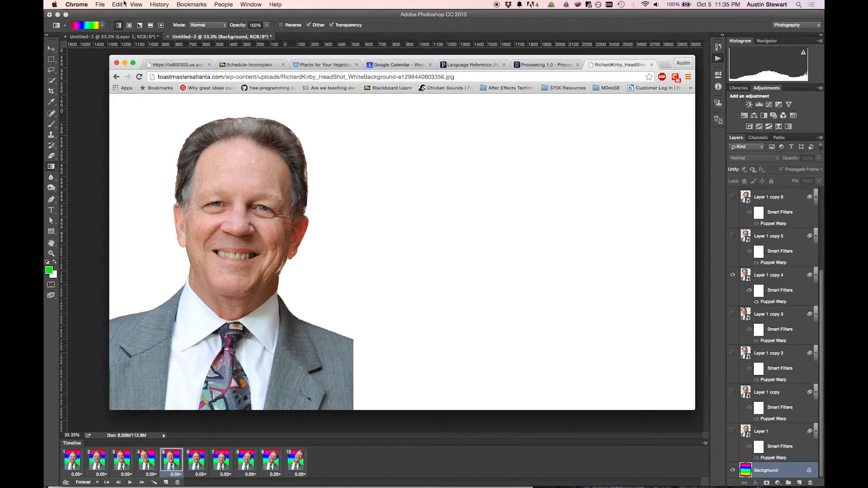
left_click(100, 4)
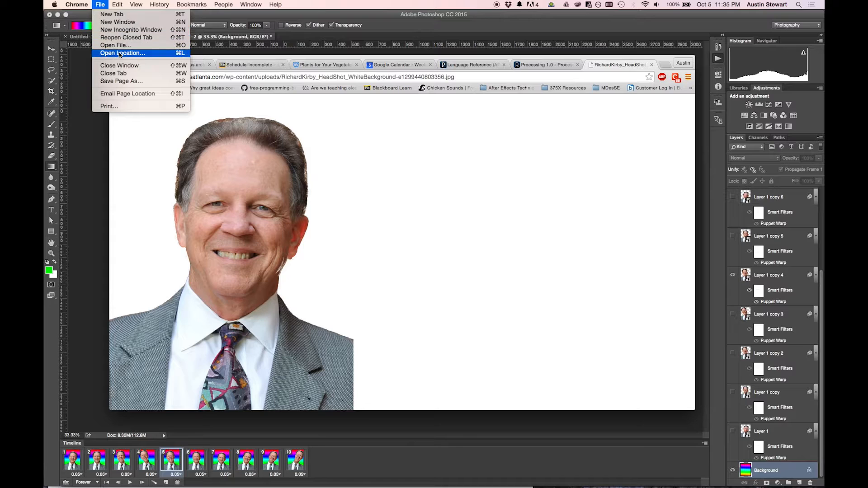
left_click(120, 45)
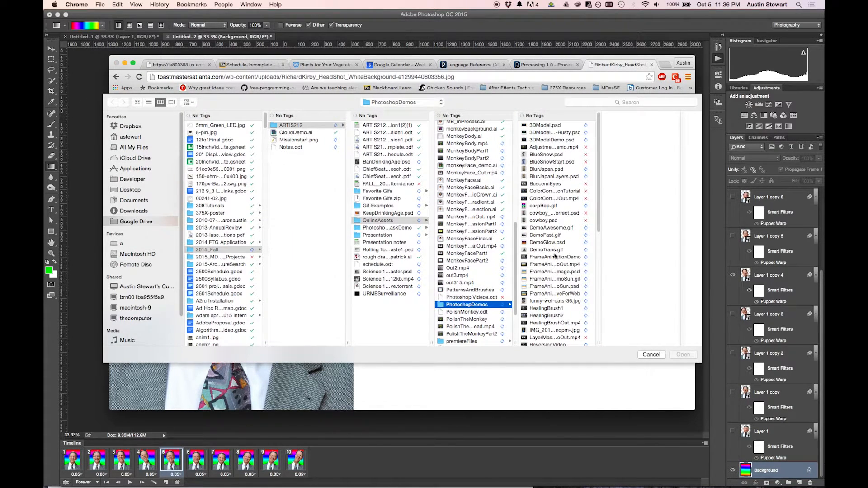
left_click(542, 205)
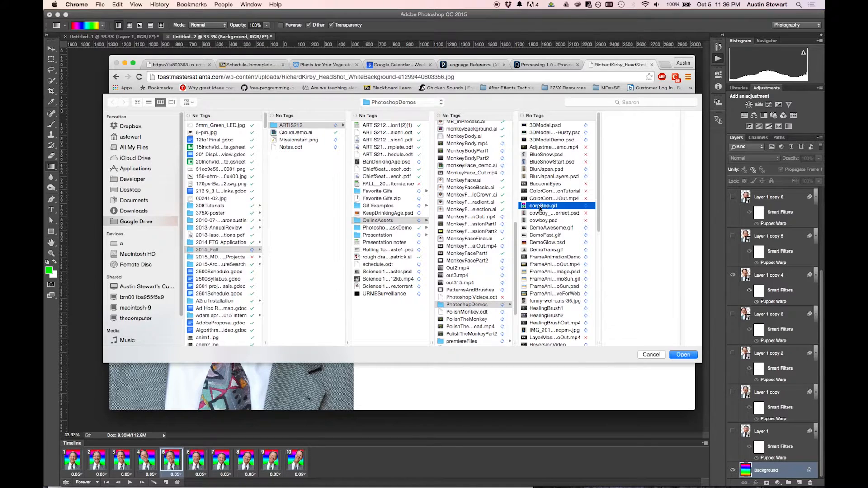
left_click(685, 356)
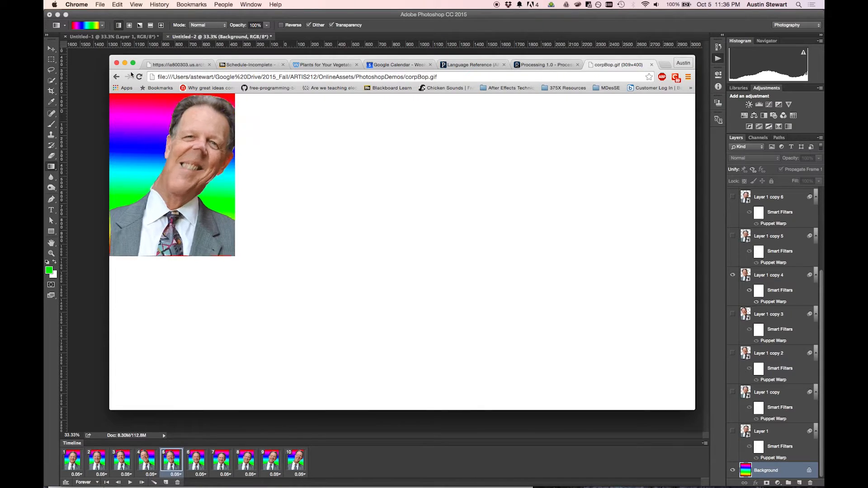
- Return to Photoshop and reopen the Puppet Warp smart filter on Layer 1 copy 9 for editing
left_click(200, 15)
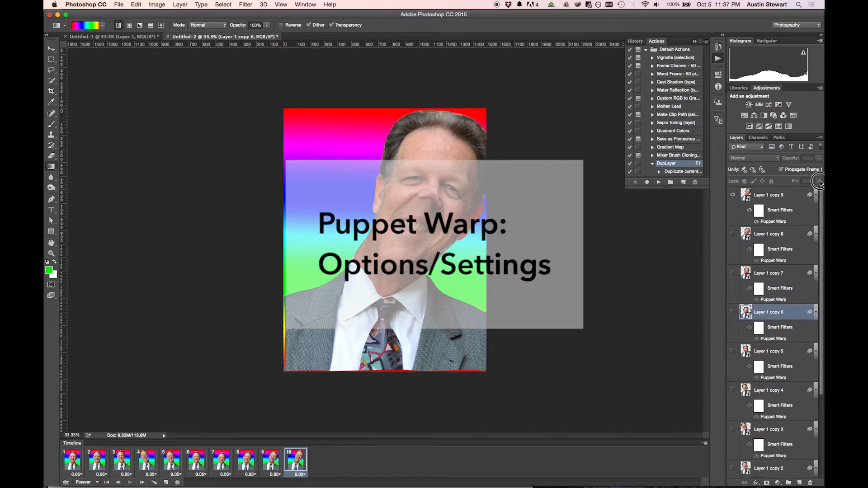
left_click(764, 195)
double_click(773, 222)
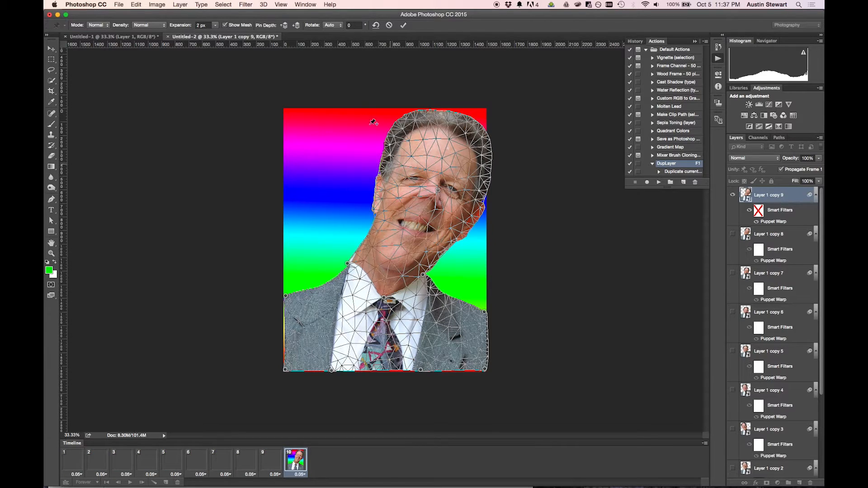
- Try the Rigid and Distort warp modes on the head mesh, and set the mode back to Normal
left_click(96, 26)
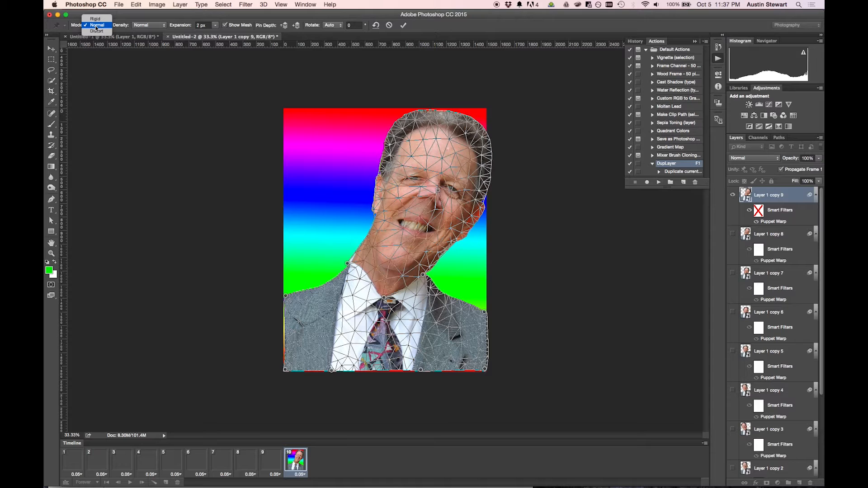
left_click(95, 20)
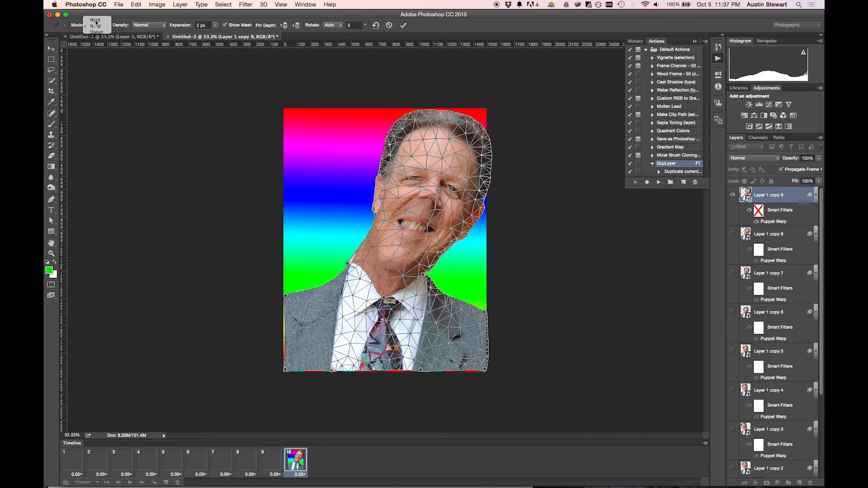
left_click(95, 22)
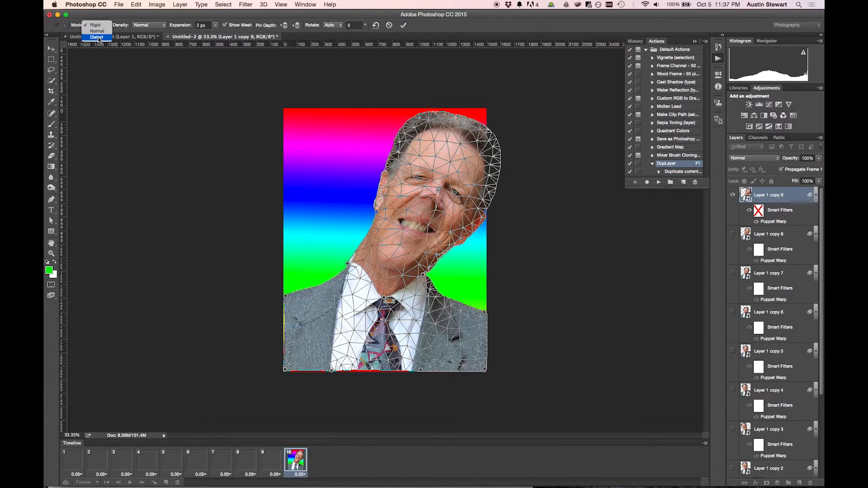
left_click(99, 40)
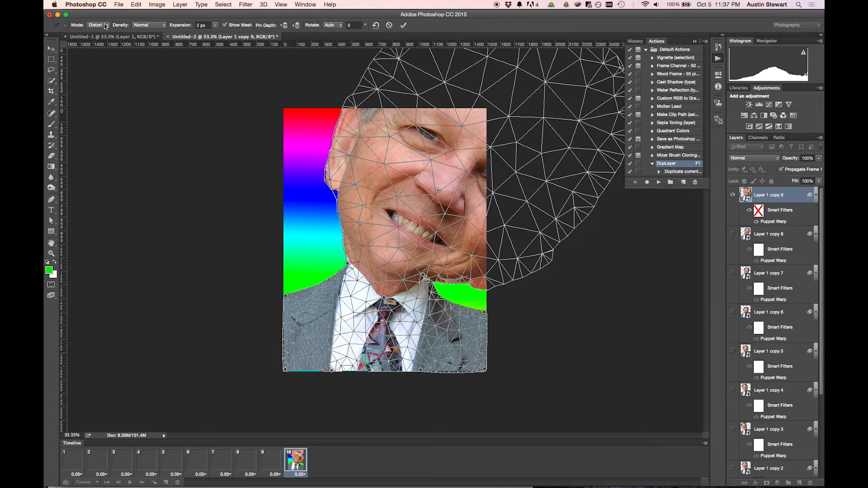
left_click(104, 26)
left_click(103, 16)
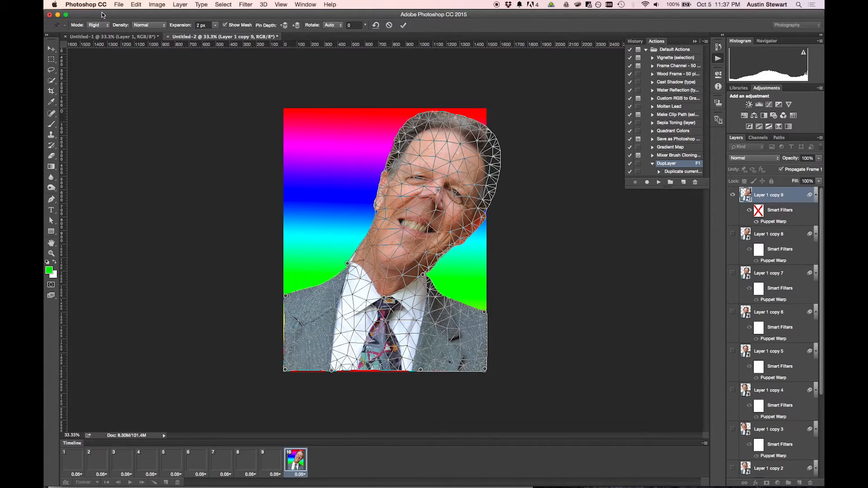
left_click(100, 26)
left_click(98, 33)
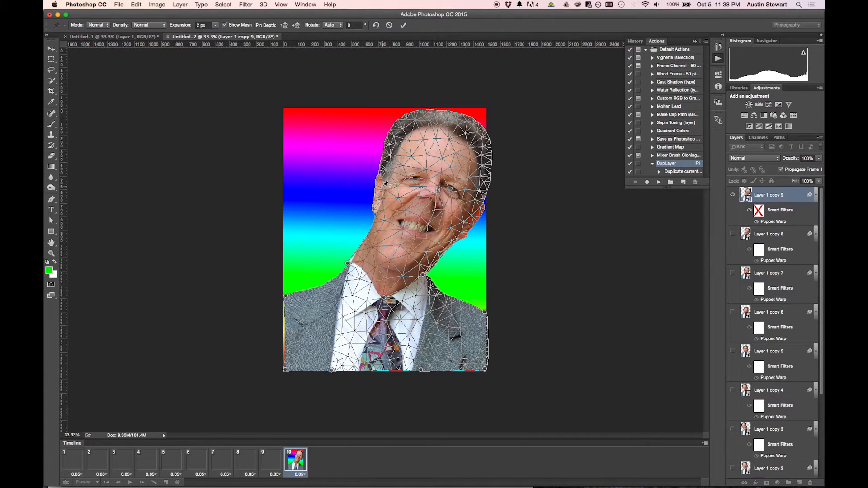
- Add a Puppet Warp pin at the ear on each side of the head and pull both pins outward
left_click(382, 208)
left_click(455, 233)
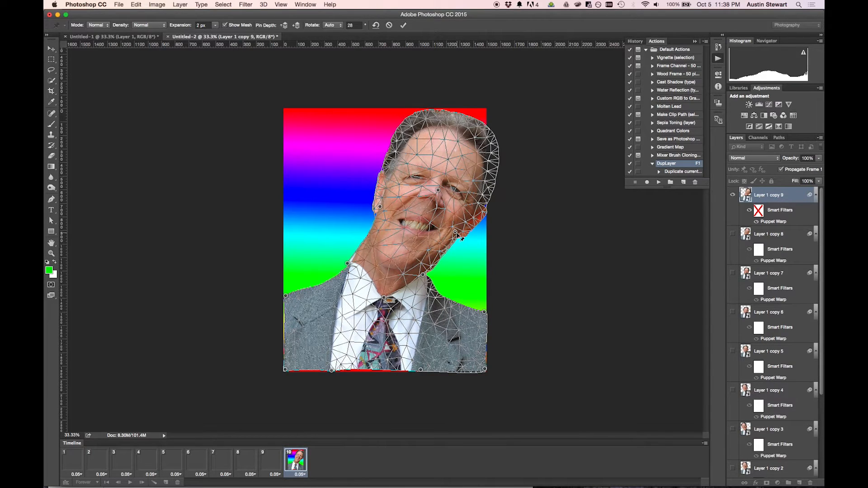
left_click_drag(456, 232, 481, 244)
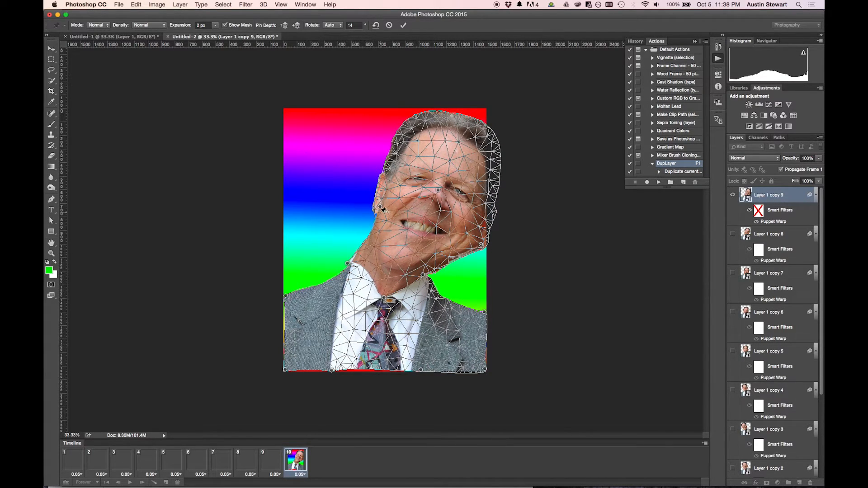
left_click_drag(382, 208, 348, 196)
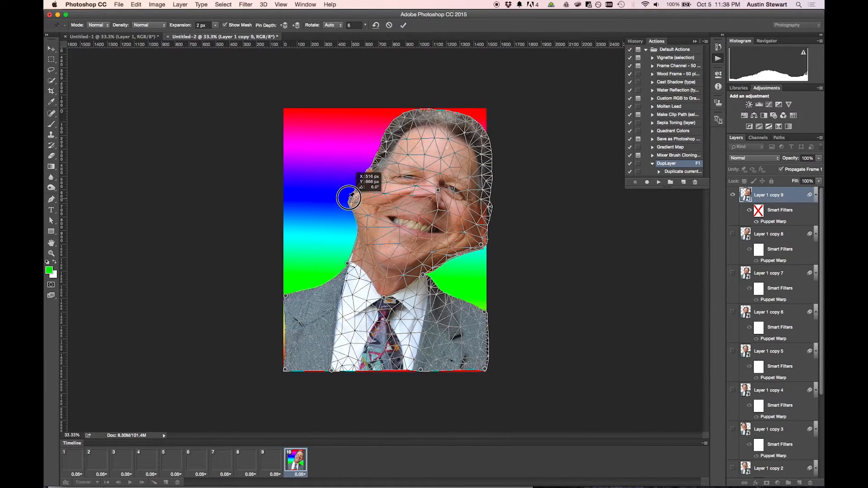
- Switch the warp to Distort mode, move the left ear's pin slightly upward, and set the mode back to Normal
left_click(97, 25)
left_click(97, 31)
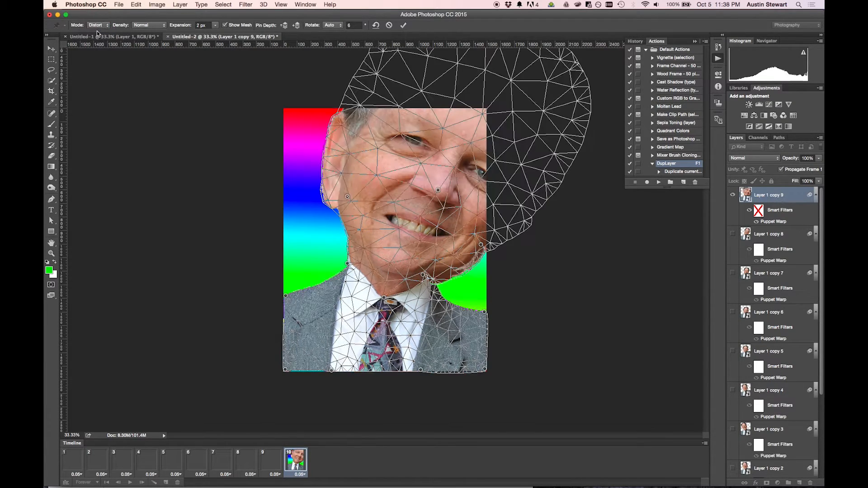
mouse_move(349, 198)
left_mouse_down()
mouse_move(327, 195)
mouse_move(368, 184)
mouse_move(387, 163)
mouse_move(395, 126)
mouse_move(379, 195)
mouse_move(390, 219)
mouse_move(365, 165)
mouse_move(370, 123)
mouse_move(355, 211)
mouse_move(352, 184)
left_mouse_up()
left_click(106, 25)
left_click(96, 19)
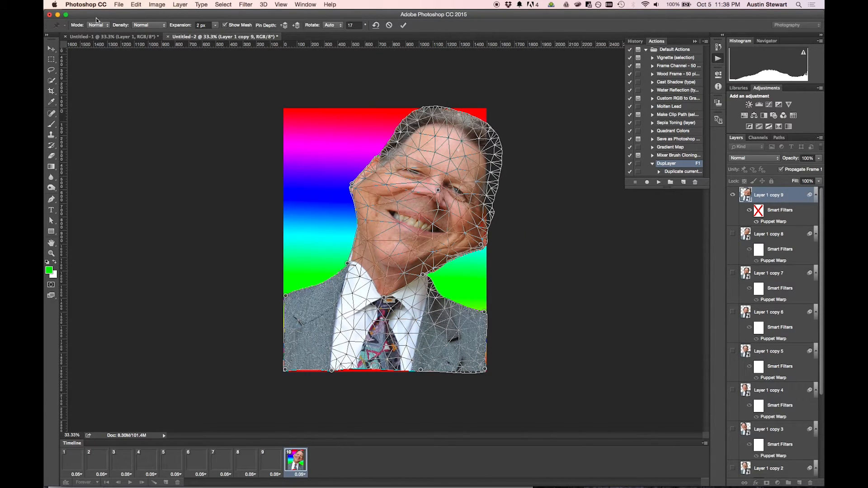
- Compare the More Points and Fewer Points mesh densities, and set the density back to Normal
left_click(148, 27)
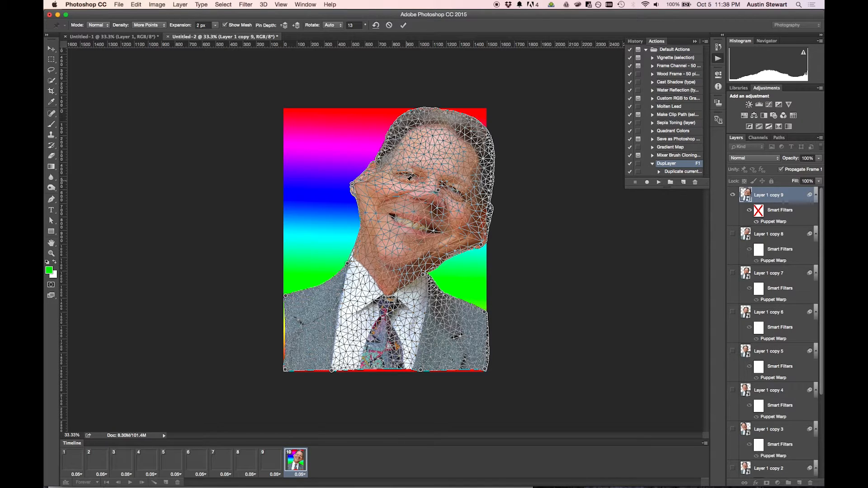
left_click(149, 26)
left_click(144, 20)
left_click(144, 25)
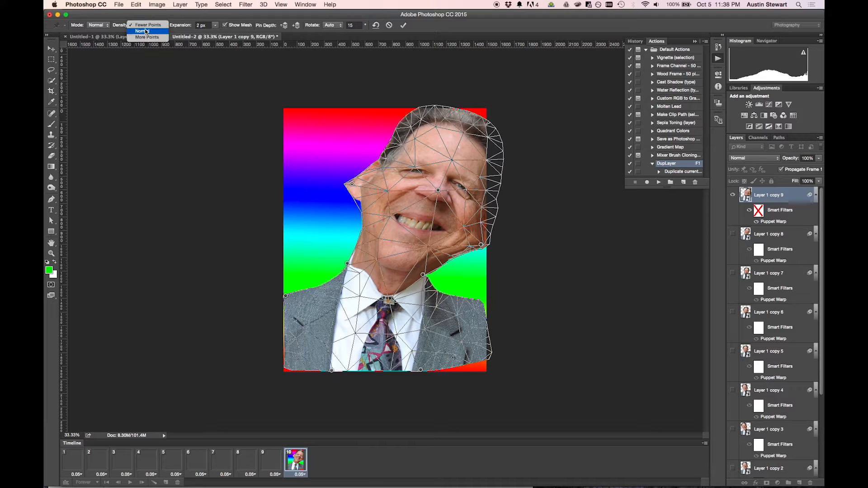
left_click(145, 33)
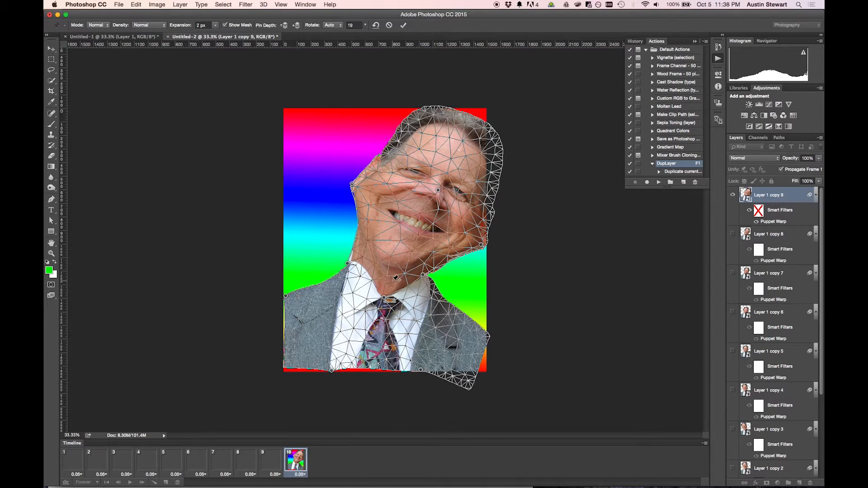
- Try to add a pin right beside the existing nose pin, and set the mesh density to More Points
left_click(433, 189)
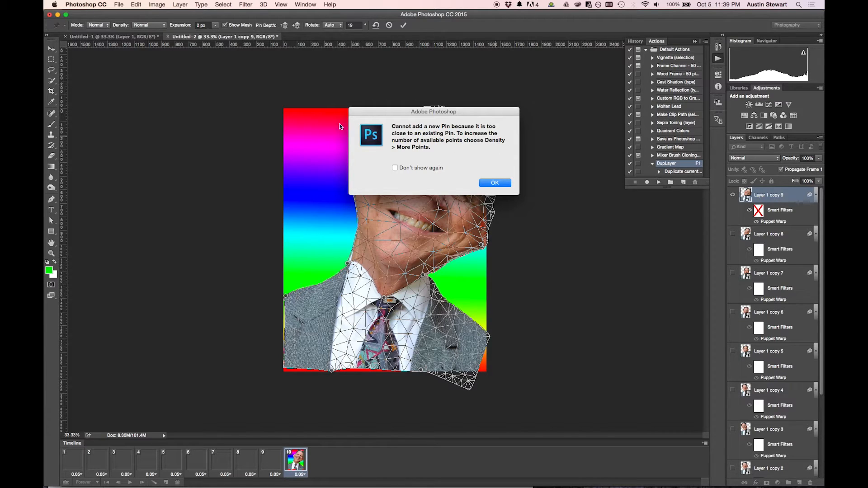
left_click(495, 183)
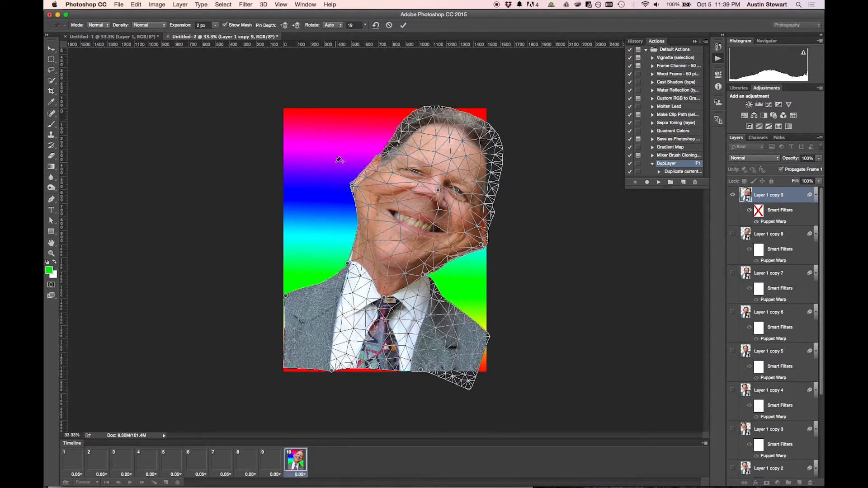
left_click(142, 25)
left_click(145, 33)
- Add pins at the nose and around the left eye, pull the brow upward, and commit the warp
left_click_drag(435, 186, 427, 185)
left_click(406, 171)
left_click(416, 174)
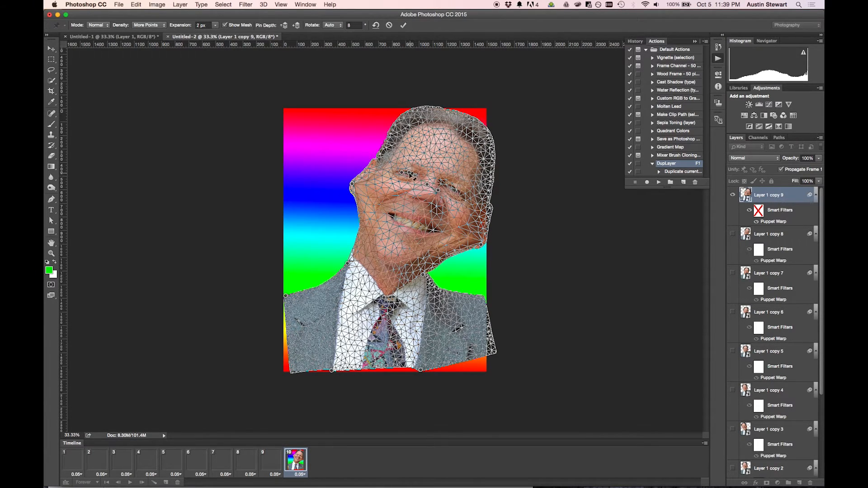
mouse_move(402, 172)
left_mouse_down()
mouse_move(394, 173)
mouse_move(425, 177)
mouse_move(411, 164)
left_mouse_up()
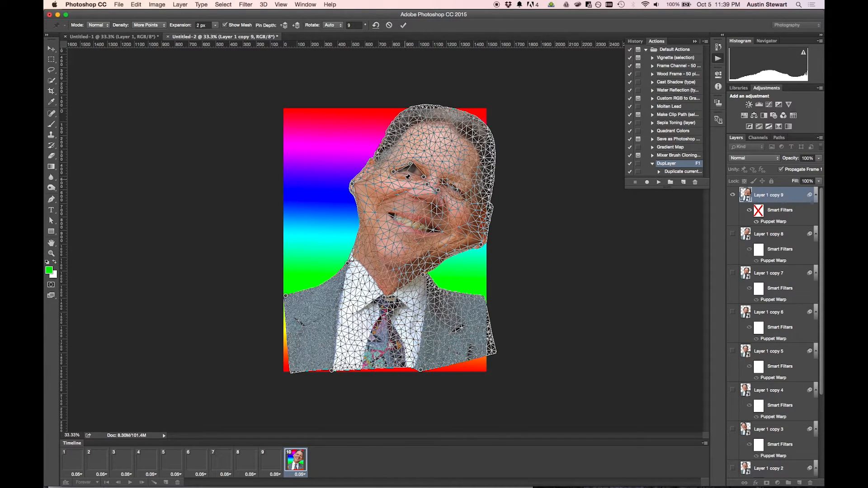
left_click(403, 25)
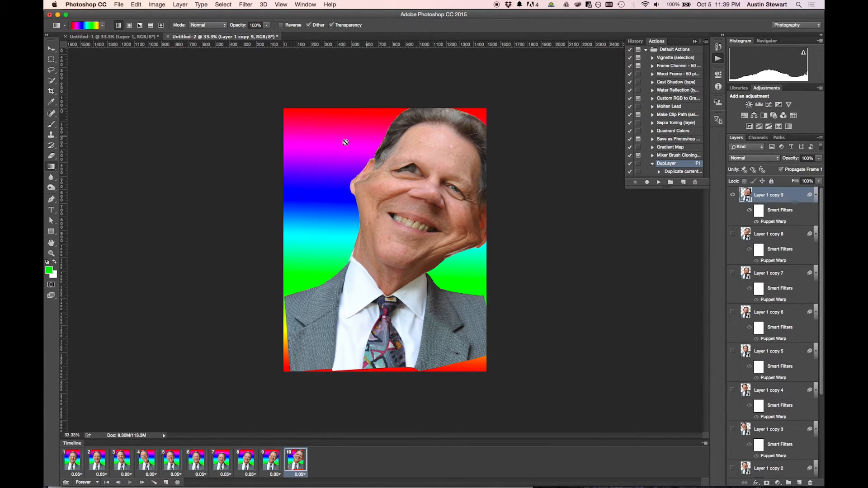
- Reopen the Puppet Warp filter on Layer 1 copy 9, keeping the density at More Points
left_click(771, 223)
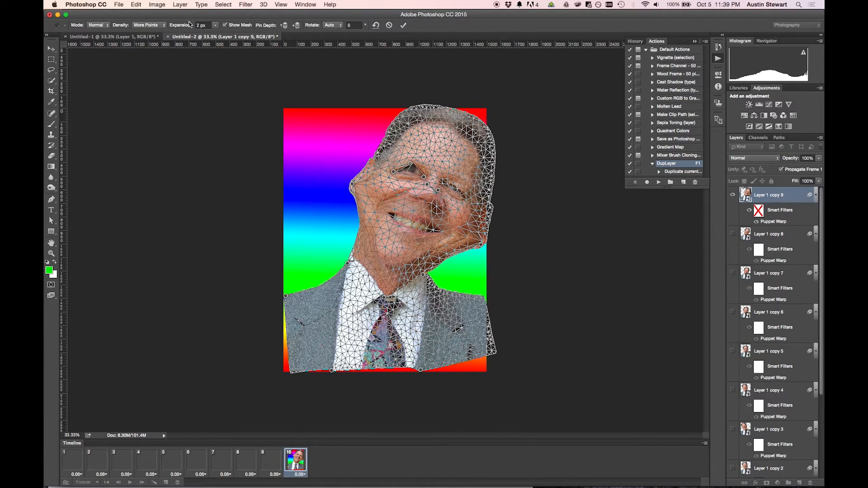
left_click(151, 24)
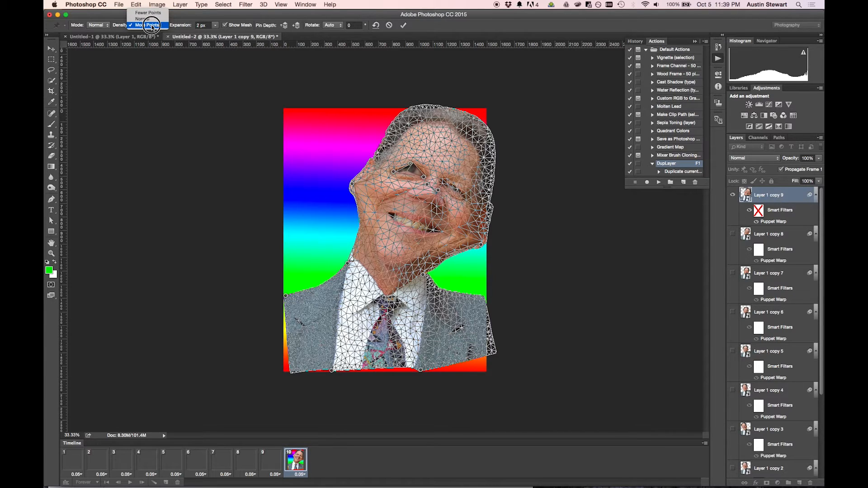
left_click(152, 25)
- Try expanding the mesh to 79 px beyond the headshot's outline, and set the expansion to 2 px
left_click(216, 29)
left_click_drag(217, 35, 242, 36)
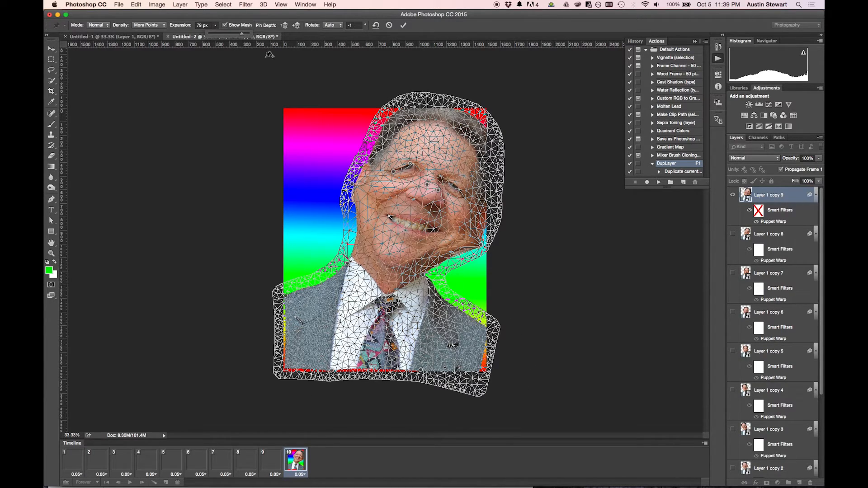
left_click(180, 25)
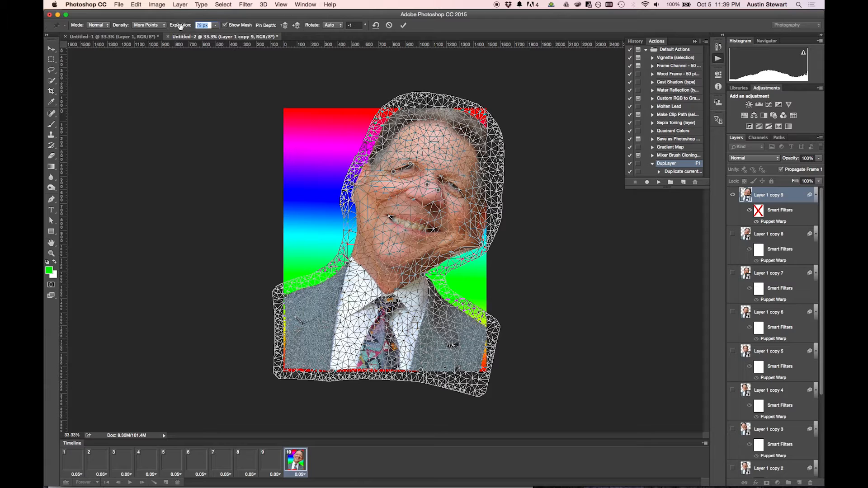
type("2")
key("Return")
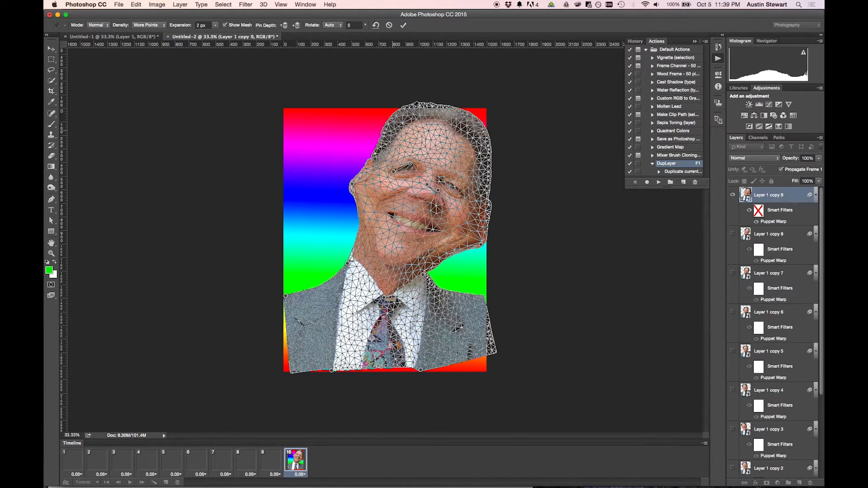
key("Tab")
- Hide the warp mesh to view the face with only its pins, and show the mesh again
left_click(226, 25)
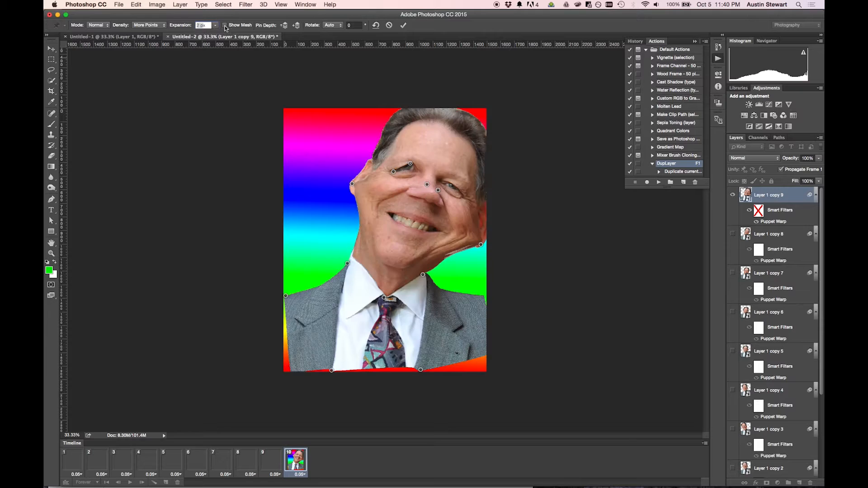
left_click(225, 26)
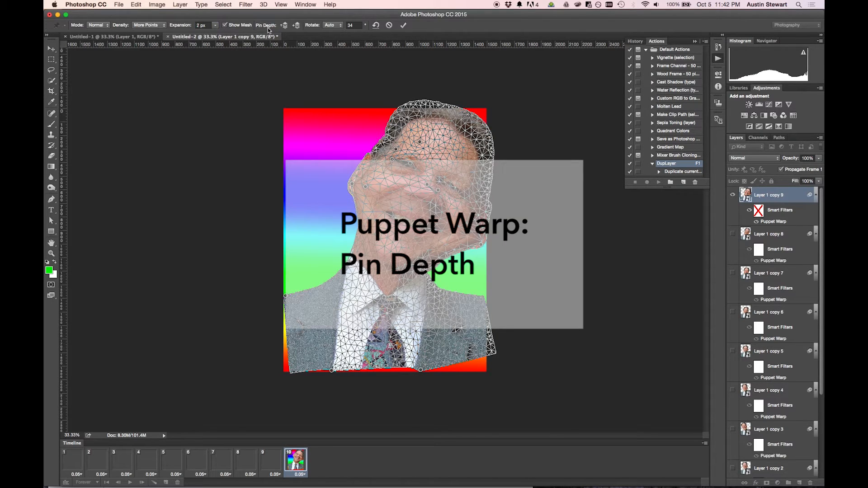
- Commit the warp and create a new 1497 × 1939 px RGB document at 72 pixels/inch with a white background
left_click(403, 25)
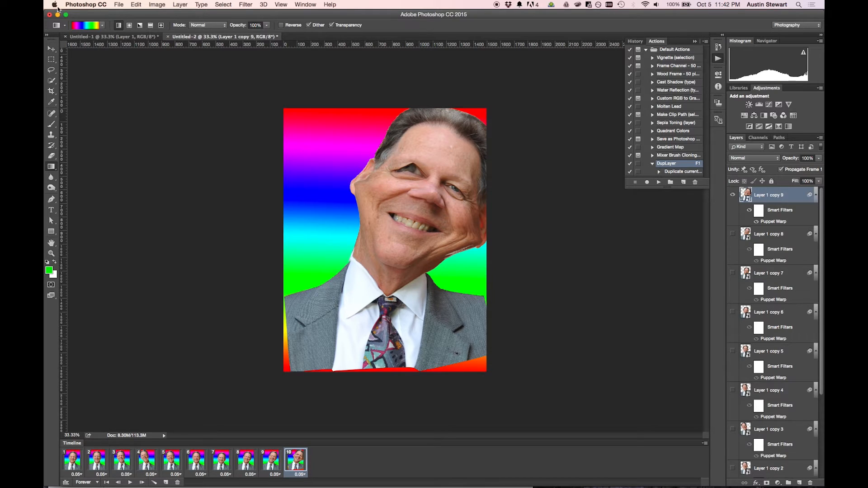
left_click(118, 4)
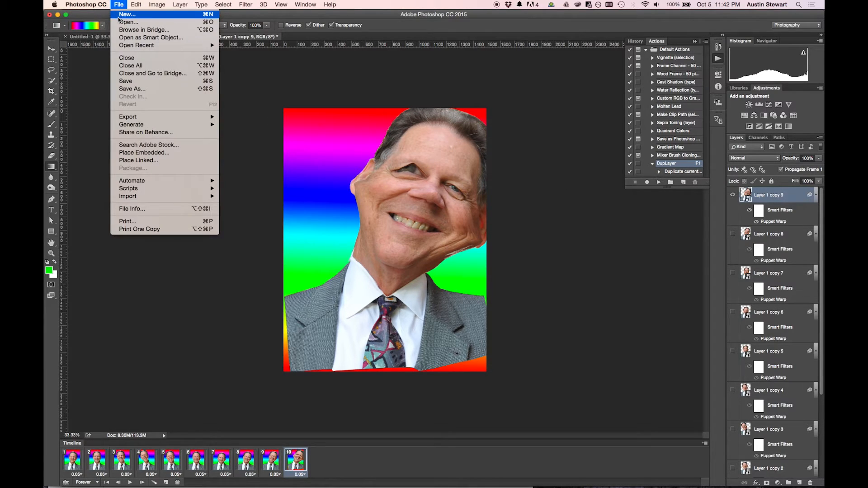
left_click(121, 17)
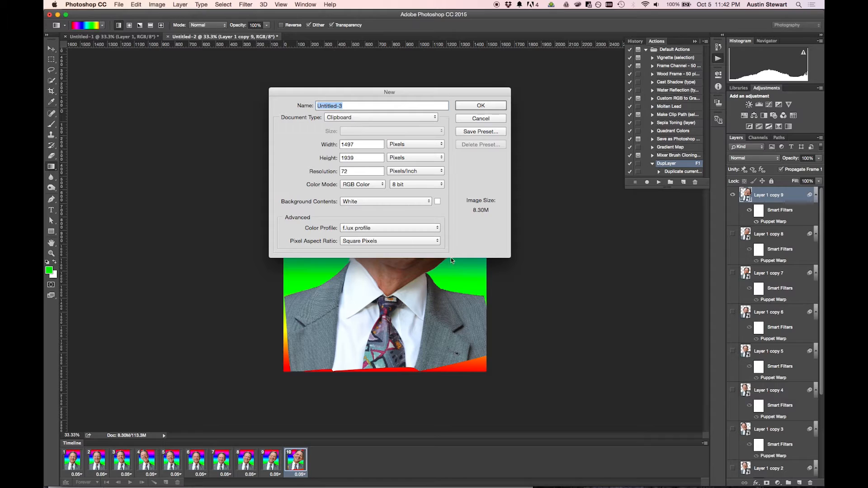
left_click(481, 106)
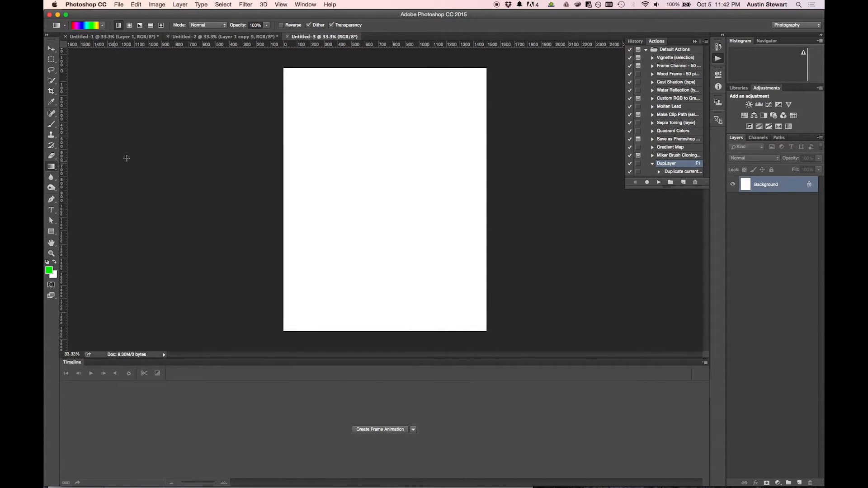
- Add a new layer and fill a tall, narrow rectangular selection on it with the spectrum gradient running vertically
left_click(799, 483)
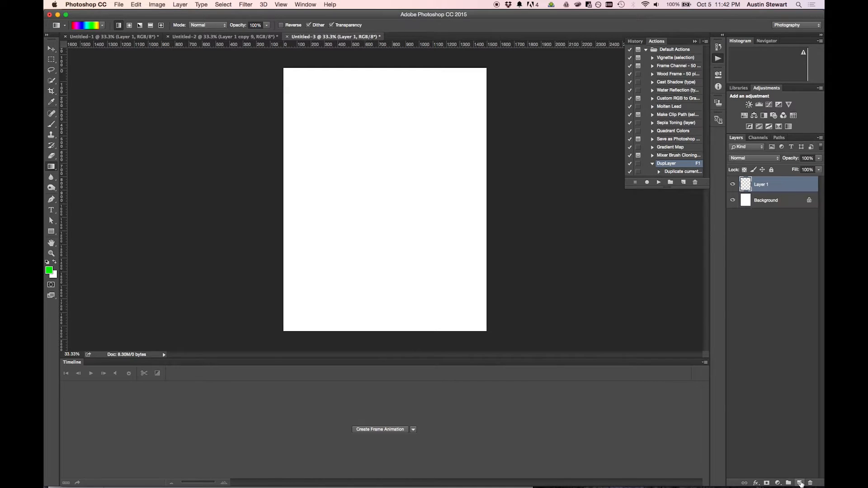
left_click(51, 59)
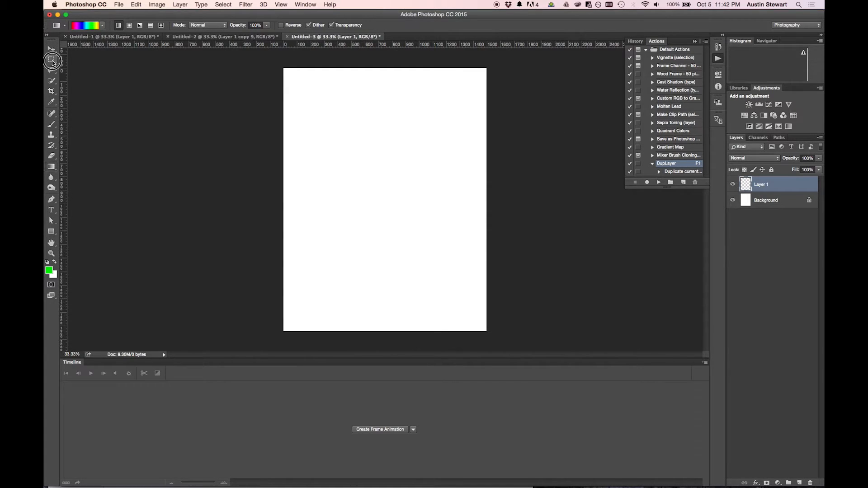
left_click_drag(360, 107, 377, 276)
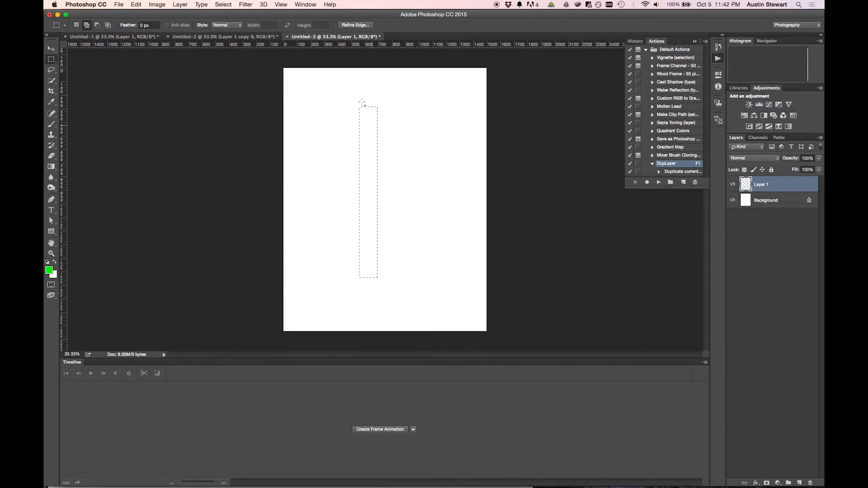
left_click(47, 168)
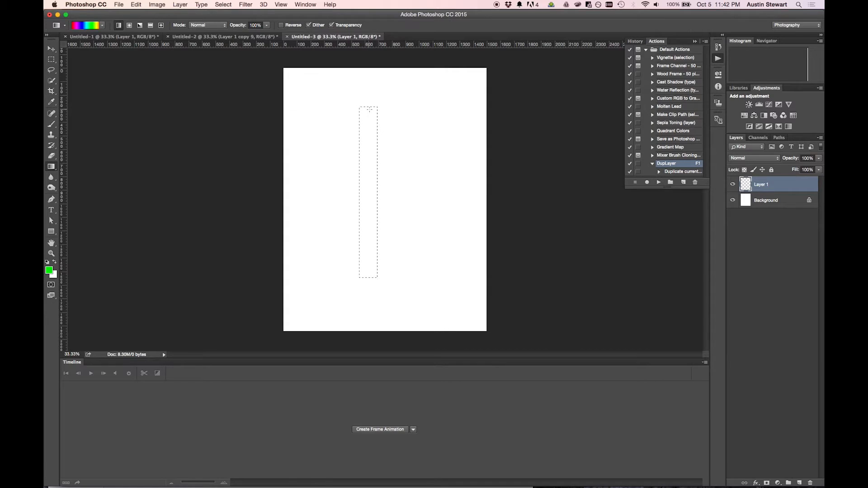
left_click_drag(368, 106, 369, 278)
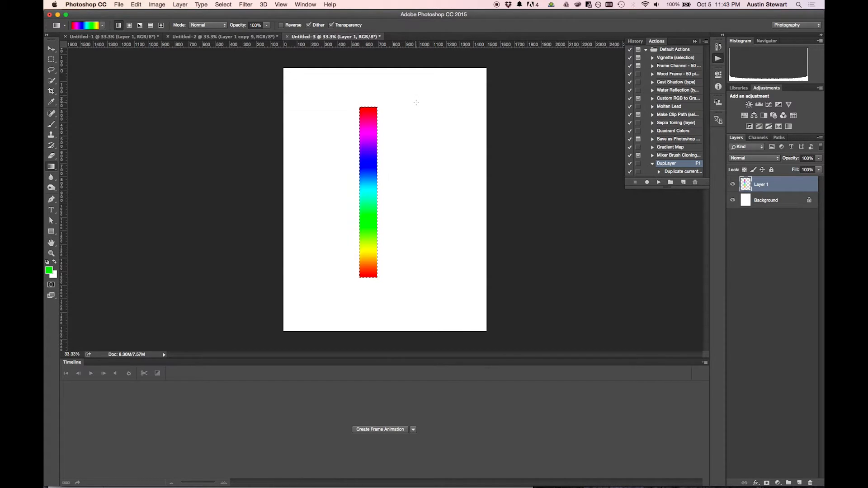
- Deselect the rainbow bar and move it to the horizontal center of the canvas
key("super+d")
left_click(51, 48)
left_click(370, 178)
left_click_drag(370, 176, 390, 173)
mouse_move(388, 168)
left_mouse_down()
mouse_move(378, 150)
mouse_move(387, 154)
left_mouse_up()
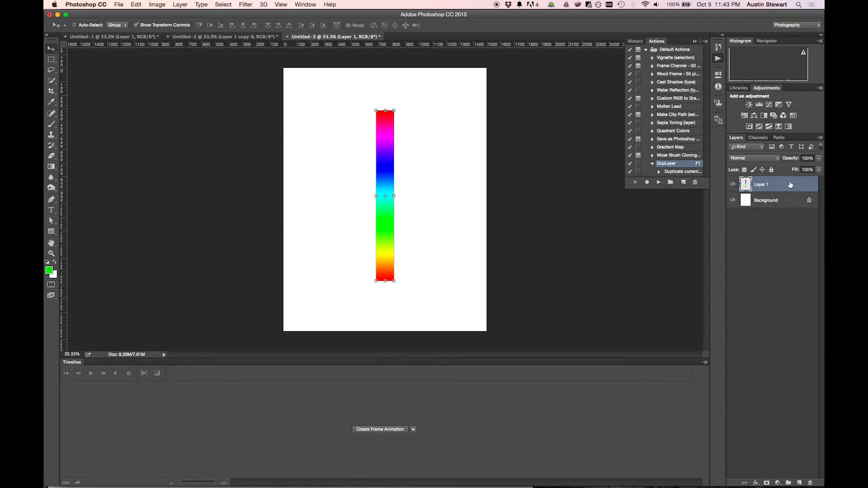
- Convert Layer 1 to a smart object and start a Puppet Warp on the rainbow bar
right_click(763, 189)
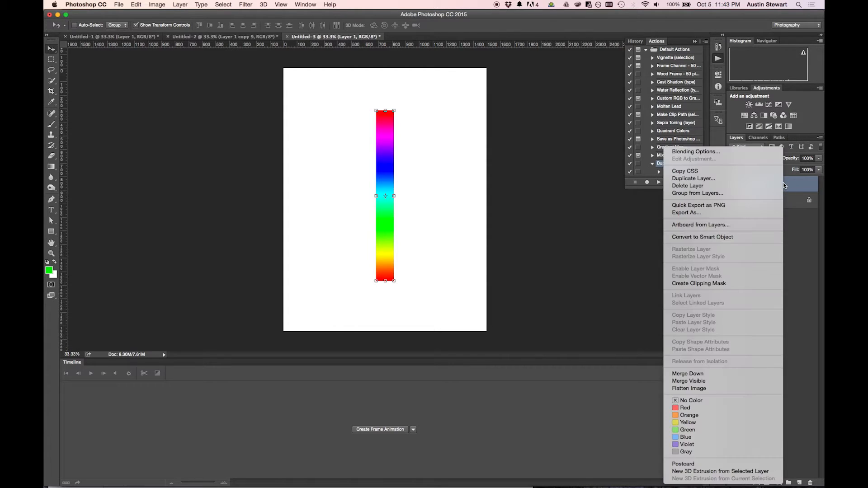
left_click(707, 238)
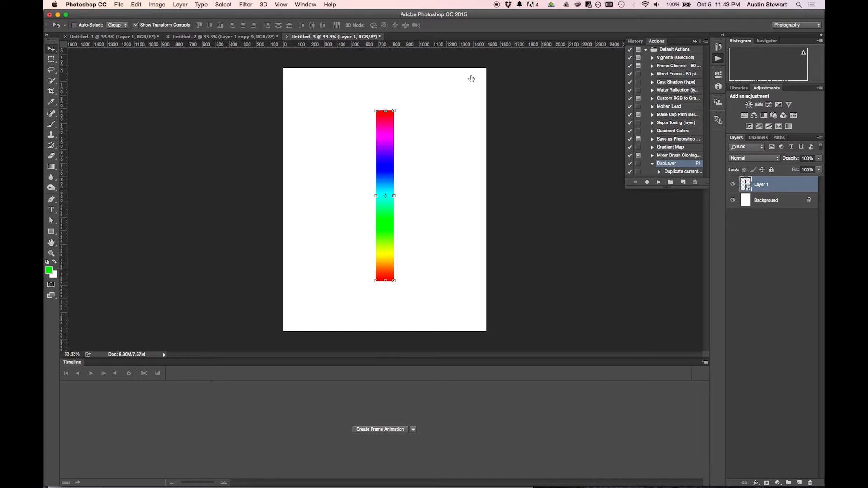
left_click(117, 5)
mouse_move(133, 4)
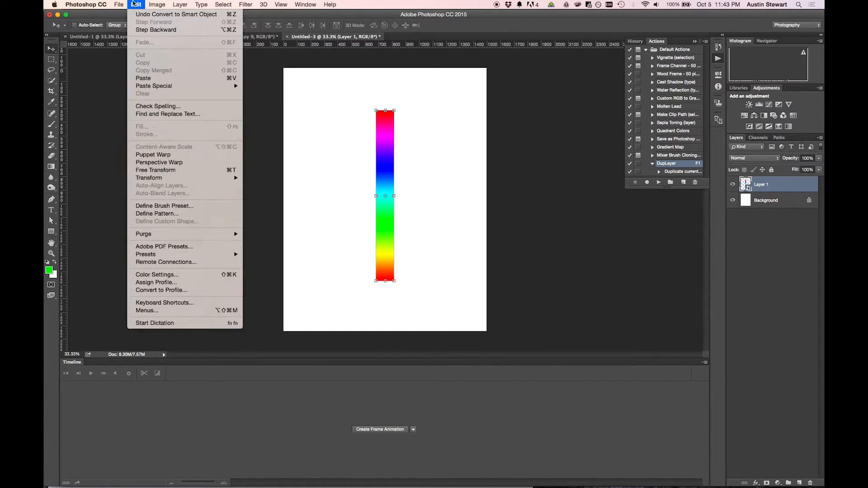
left_click(161, 157)
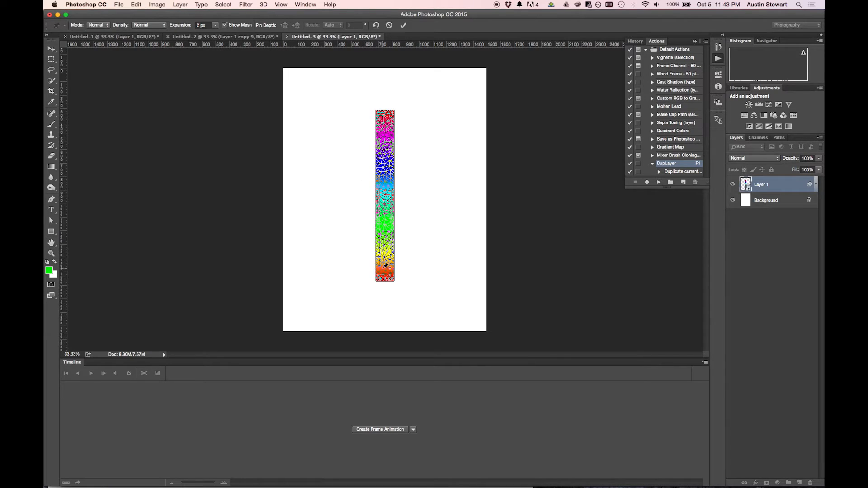
- Place pins along the bar's length and pull both end pins rightward to bend it into a C shape
left_click(385, 121)
left_click(385, 163)
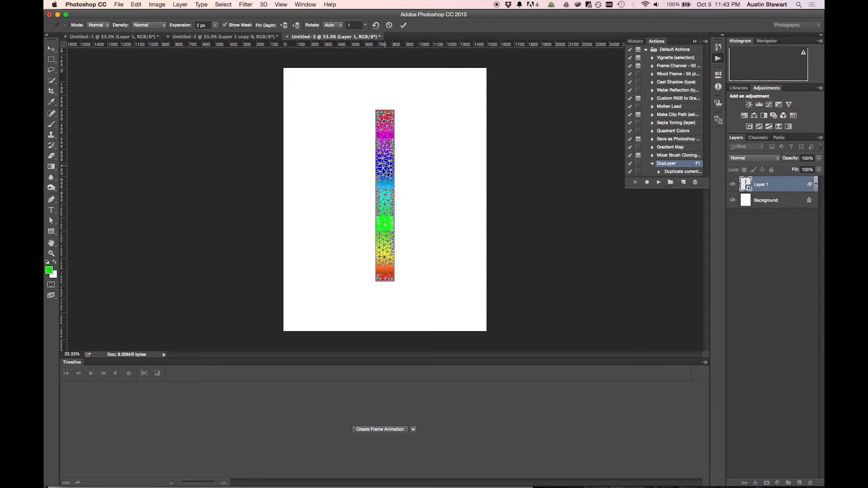
left_click(383, 236)
left_click(385, 273)
left_click_drag(385, 123, 415, 129)
left_click_drag(386, 273, 435, 247)
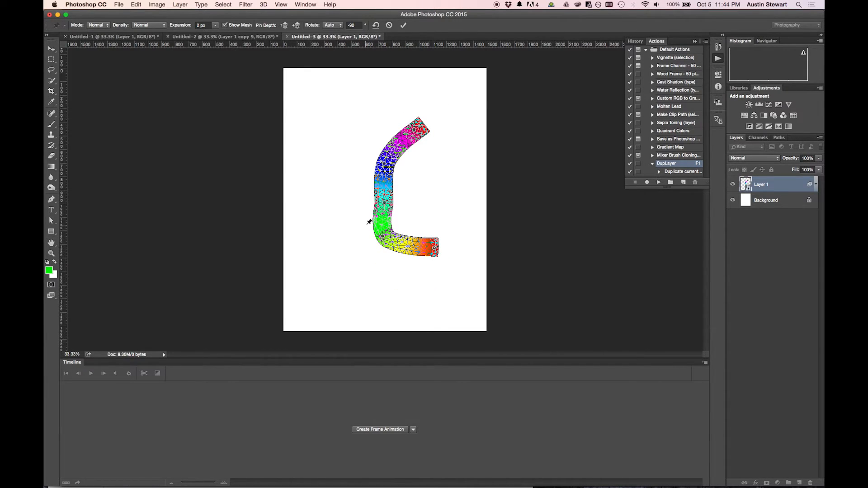
- Pull the bar's middle pin outward and drag both ends across each other to form a crossing loop
left_click_drag(383, 197, 356, 197)
left_click_drag(414, 130, 421, 190)
mouse_move(435, 249)
left_mouse_down()
mouse_move(441, 217)
mouse_move(428, 206)
mouse_move(422, 249)
left_mouse_up()
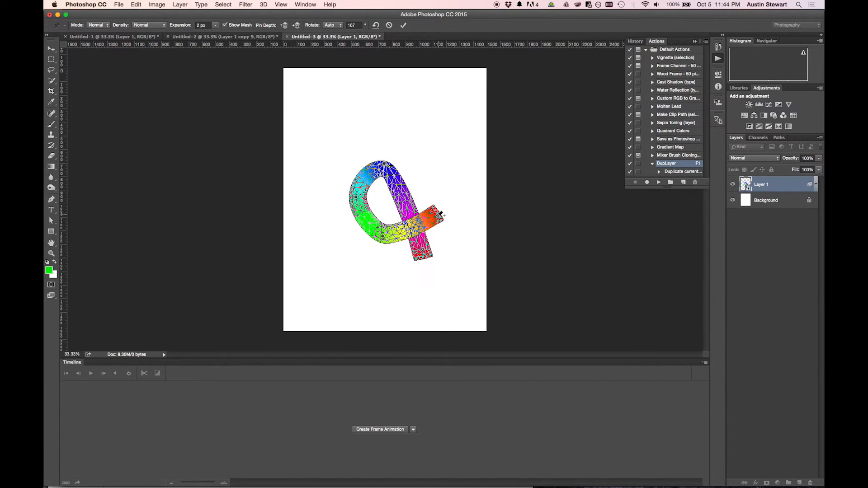
left_click_drag(441, 215, 433, 172)
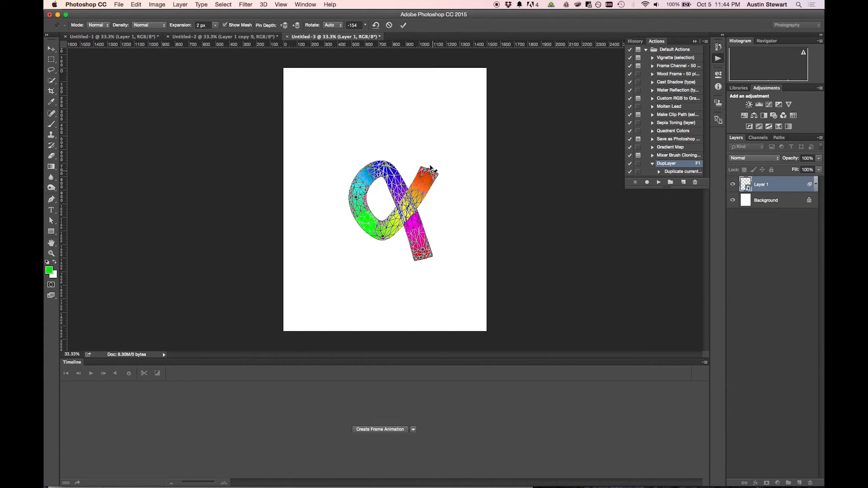
- Hide the mesh, and send the orange end's pin depth backward and forward again at the crossing
left_click(225, 25)
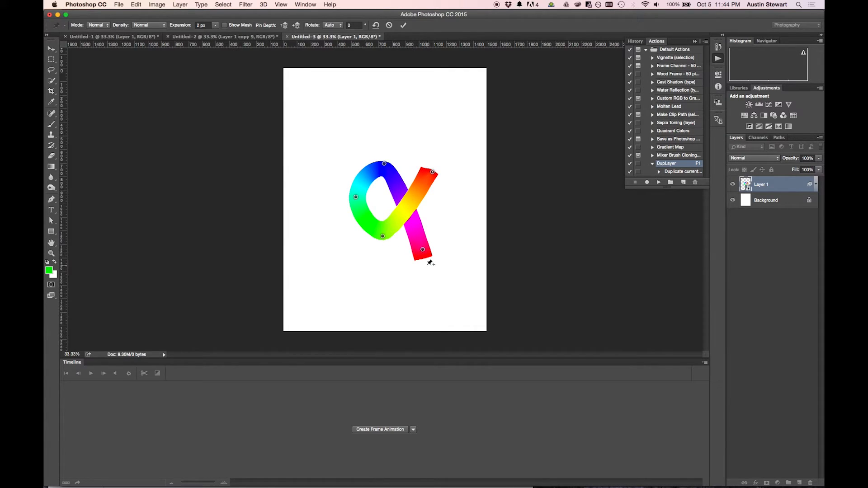
left_click_drag(433, 174, 438, 178)
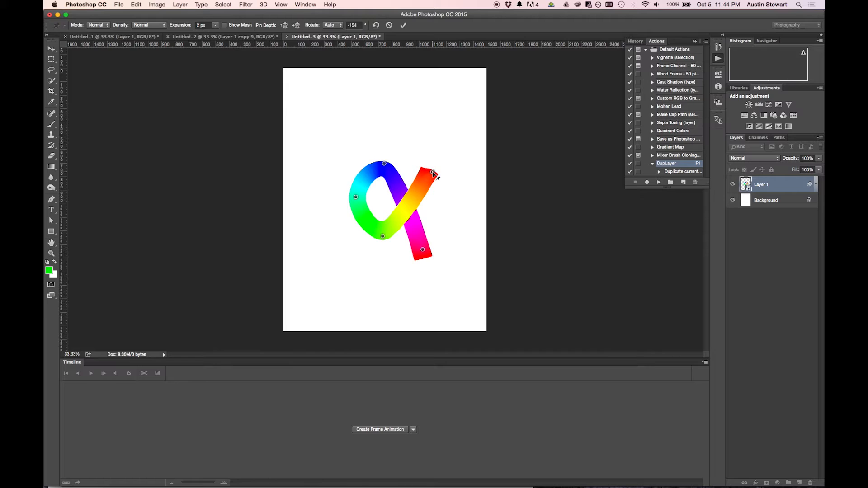
left_click(297, 26)
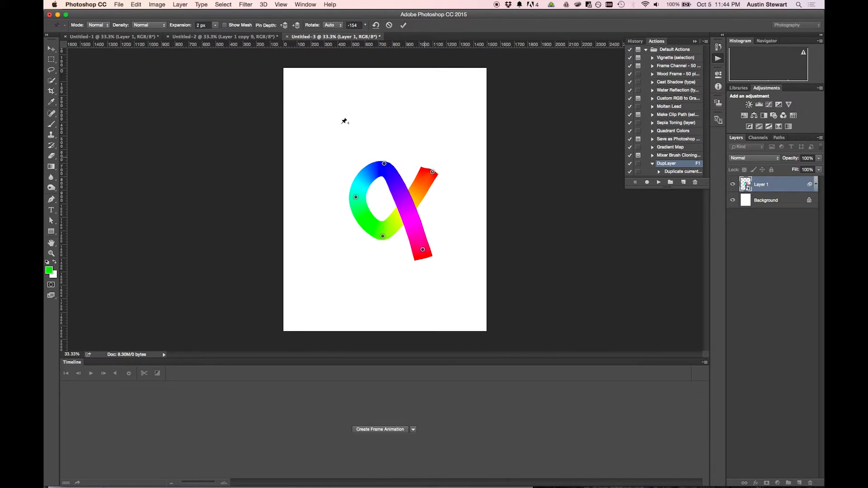
left_click(284, 25)
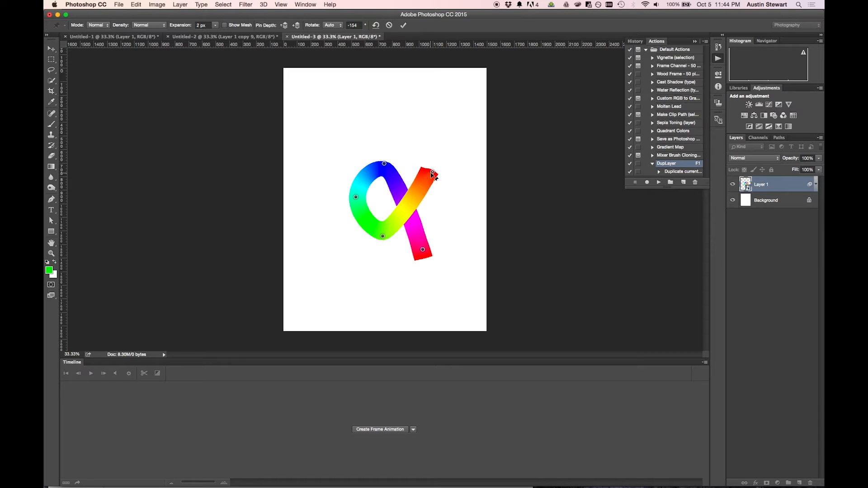
- Pull the orange and magenta end pins farther out, and add and shift a pin on the violet section near the crossing
left_click_drag(432, 174, 438, 149)
left_click(422, 249)
left_click_drag(420, 248, 427, 243)
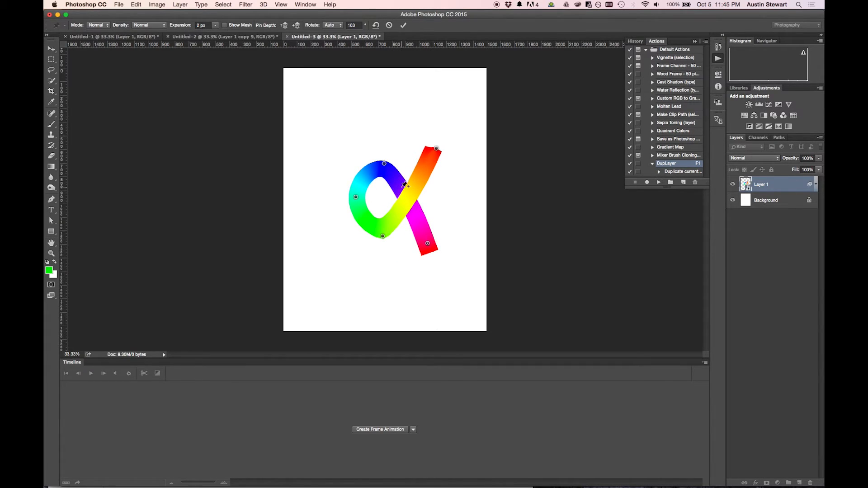
left_click_drag(404, 184, 411, 180)
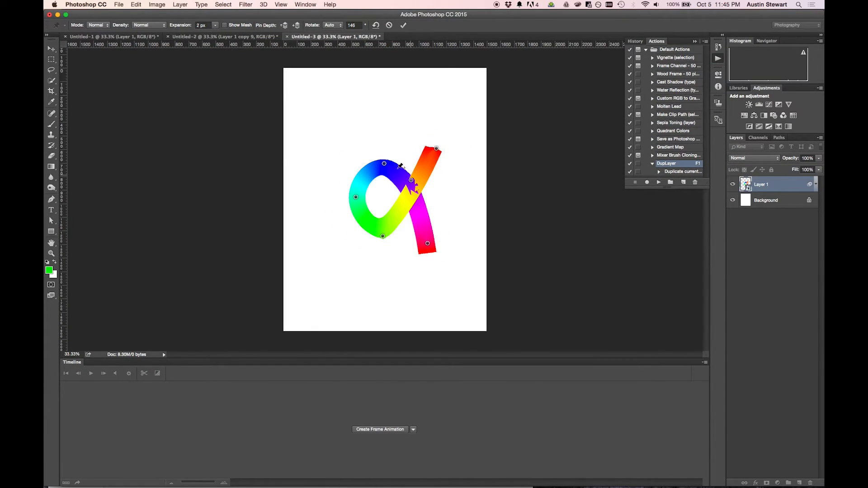
- Switch the violet section pin's depth backward, forward and backward again to compare the overlap
left_click(297, 26)
left_click(284, 25)
left_click(296, 26)
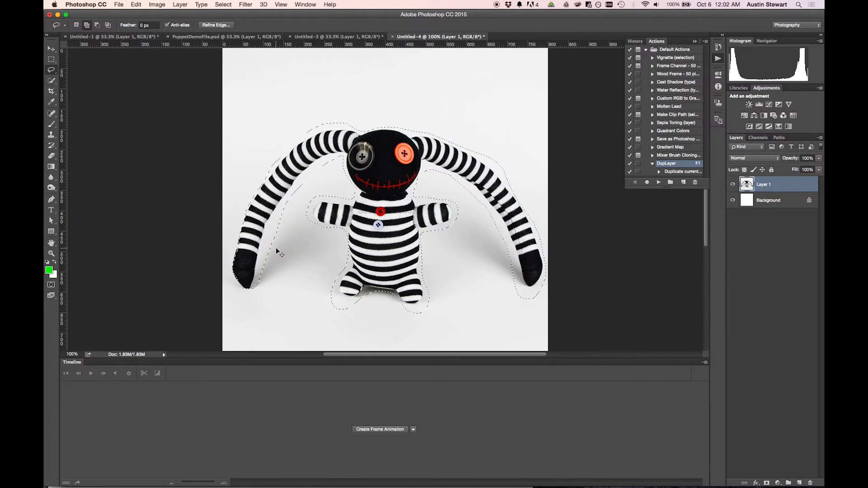
- Copy the selected sock doll onto its own layer, and hide Layer 1 and the Background
key("super+c")
key("super+v")
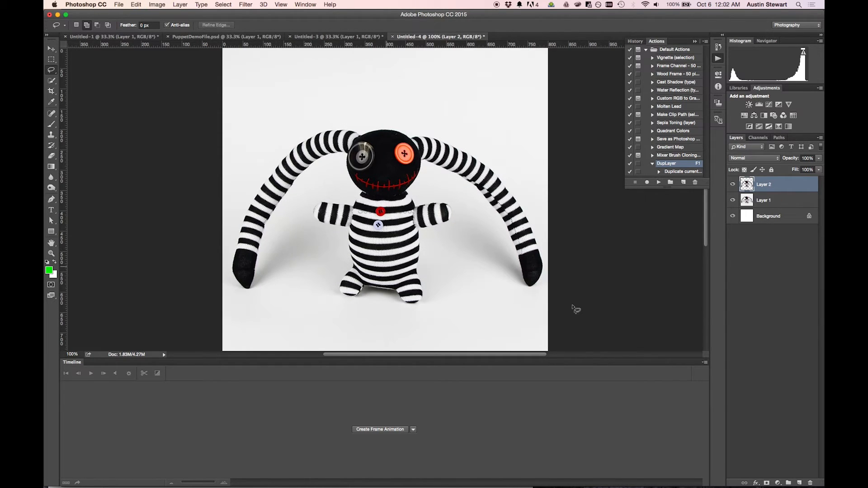
left_click(736, 201)
left_click(733, 216)
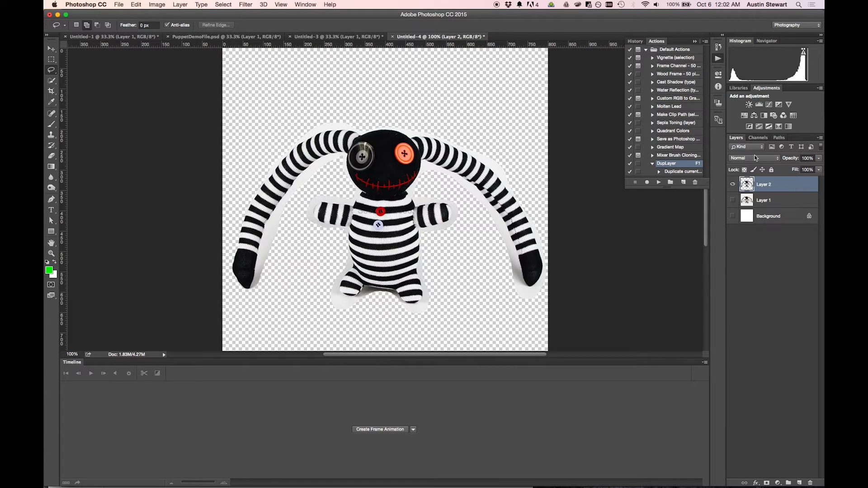
- Start a Puppet Warp on Layer 2 and add a pin where the right-hand ear joins the doll's head
left_click(142, 5)
left_click(149, 157)
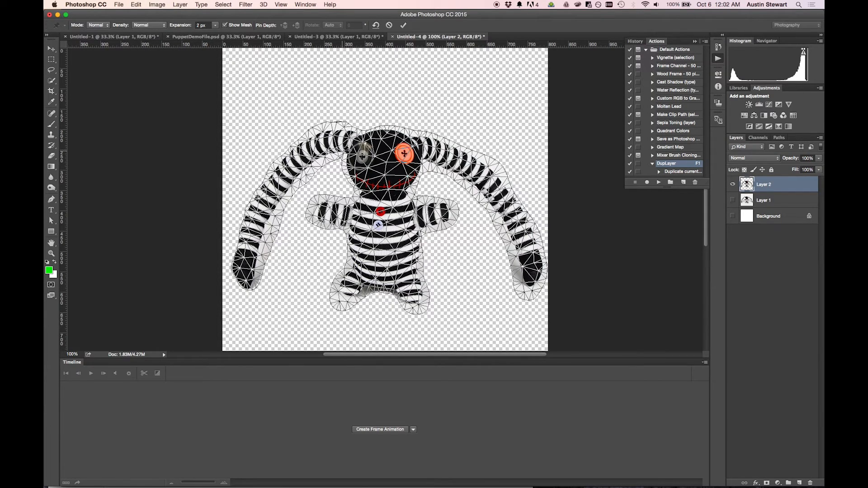
left_click(405, 154)
left_click_drag(416, 147, 412, 144)
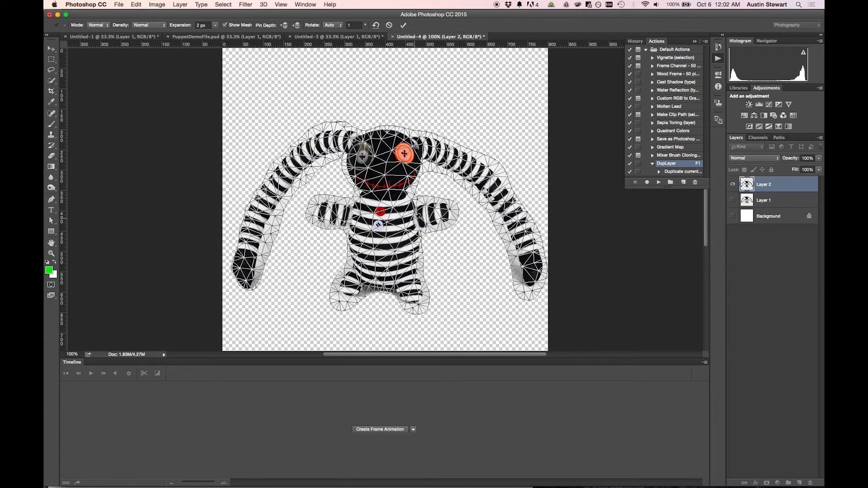
- Add pins at the base of both arms, on both legs, at the mouth and at the top of the head
left_click(415, 219)
left_click(352, 217)
left_click(357, 276)
left_click(409, 284)
left_click(383, 185)
left_click(387, 129)
- Rotate the pin at the base of the right-hand ear to a fixed -18° so the ear swings outward
left_click_drag(405, 153, 405, 155)
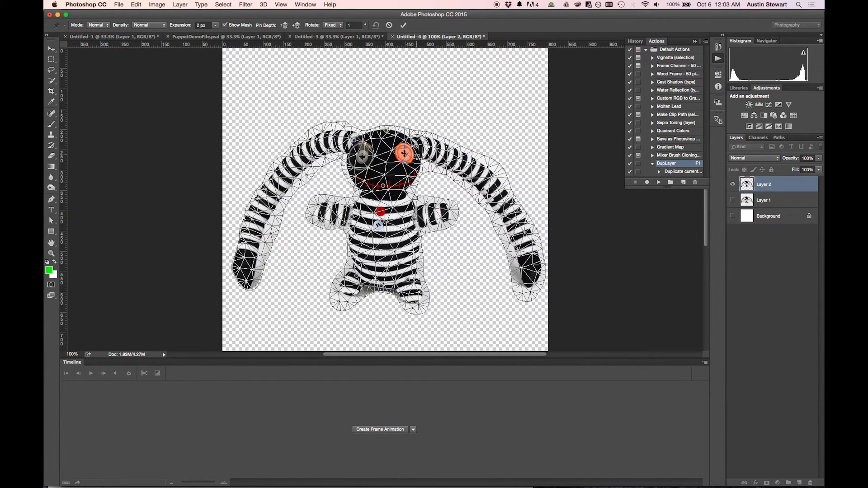
left_click_drag(417, 158, 417, 153)
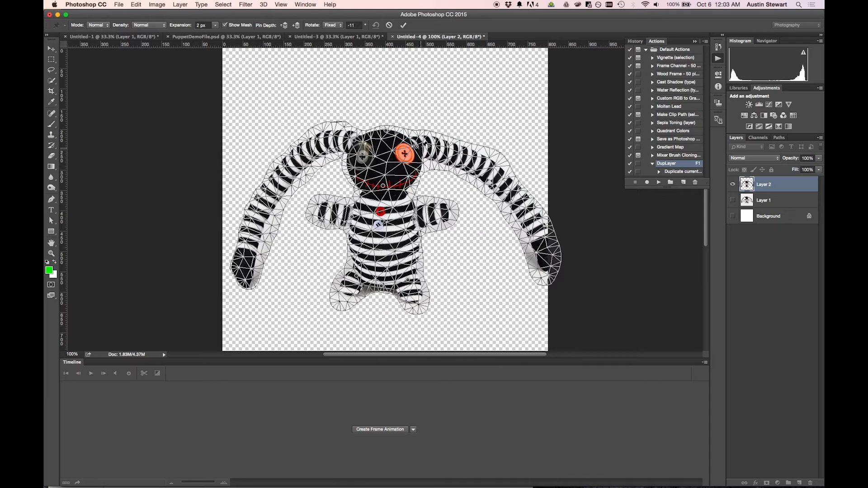
left_click(405, 154)
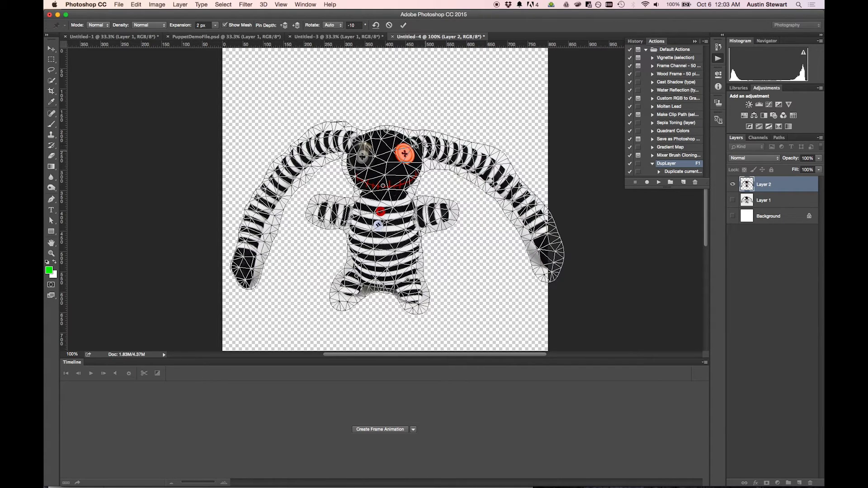
left_click(405, 154, "alt")
left_click_drag(405, 154, 425, 166, "alt")
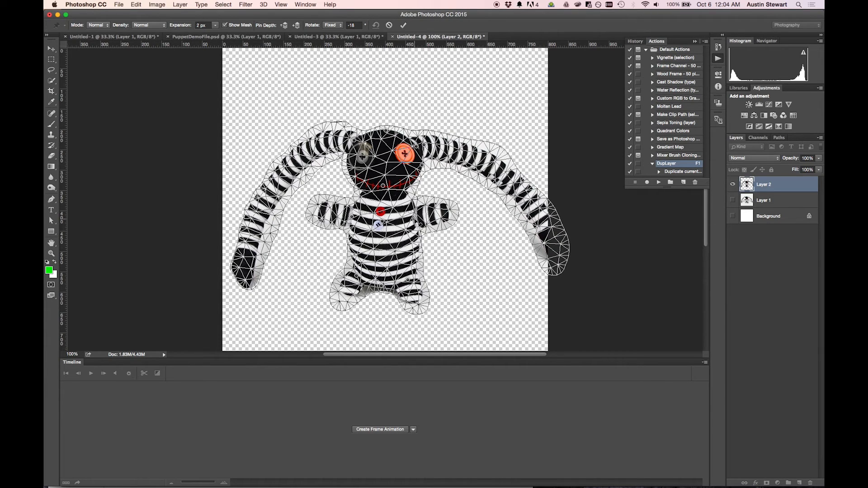
- Try rotating the body pin below the right-hand arm, undo it, and rotate the right-hand leg's pin to -10°
left_click(417, 233)
left_click_drag(415, 233, 417, 233, "alt")
key("super+z")
mouse_move(412, 224)
left_mouse_down("alt")
mouse_move(432, 217)
mouse_move(398, 204)
mouse_move(406, 199)
mouse_move(412, 224)
left_mouse_up("alt")
mouse_move(408, 281)
left_mouse_down("alt")
mouse_move(407, 268)
mouse_move(397, 272)
left_mouse_up("alt")
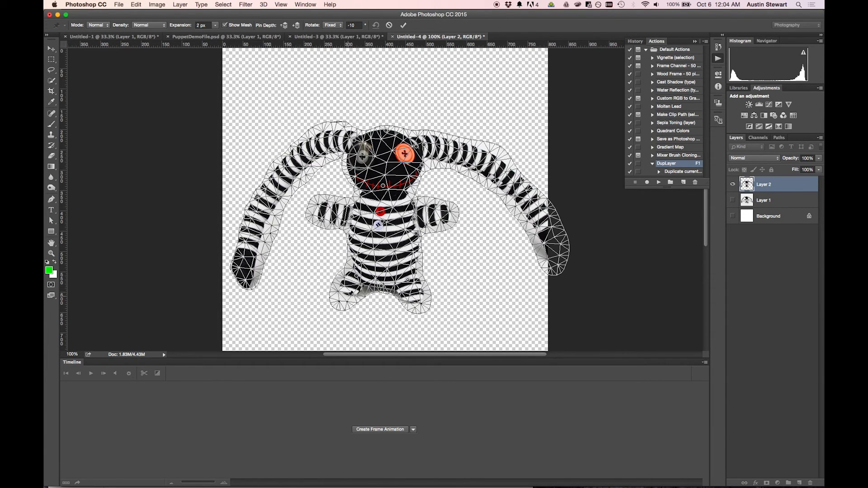
- Rotate the pin on the doll's left-hand leg to a fixed 8°
left_click(362, 271)
mouse_move(360, 270)
left_mouse_down("alt")
mouse_move(352, 298)
mouse_move(367, 265)
left_mouse_up("alt")
- Try adding and adjusting extra pins on both feet, and remove them again
left_click_drag(351, 294, 345, 292)
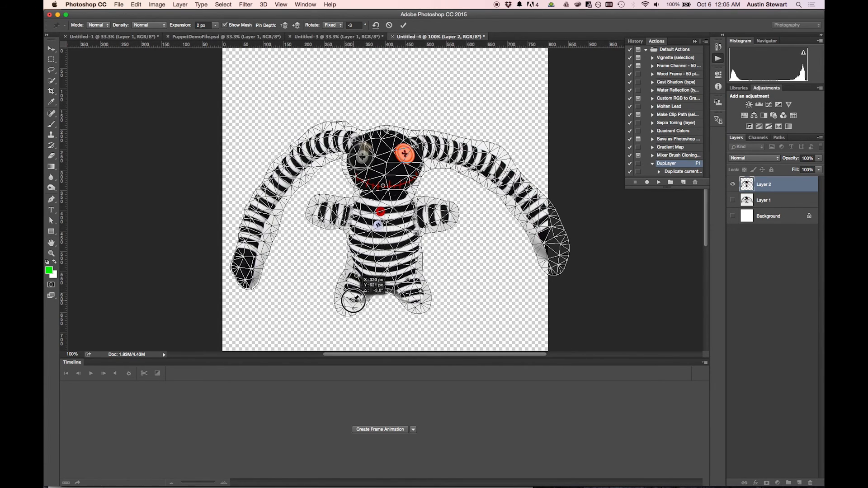
left_click_drag(350, 298, 350, 297)
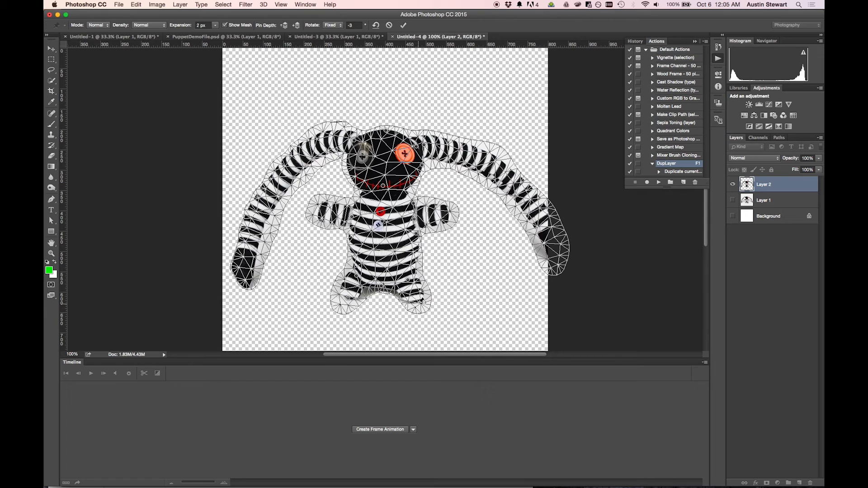
mouse_move(423, 306)
left_mouse_down("alt")
mouse_move(430, 302)
mouse_move(410, 301)
mouse_move(428, 299)
left_mouse_up("alt")
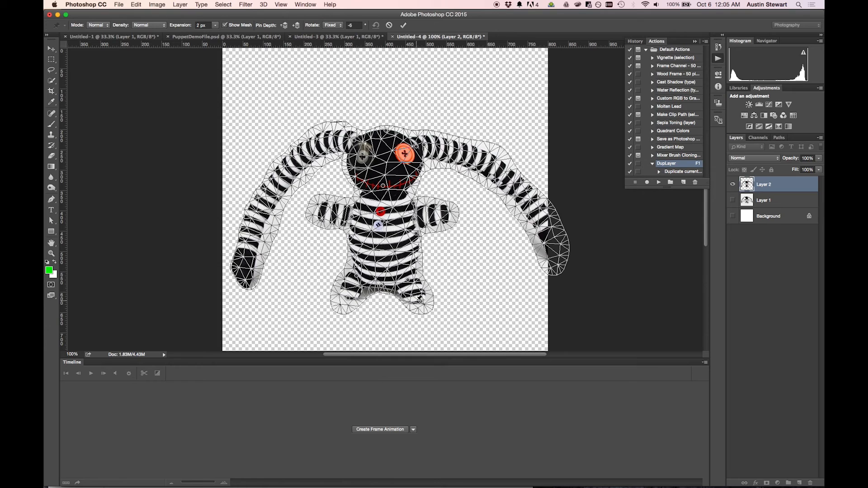
left_click(428, 301, "alt")
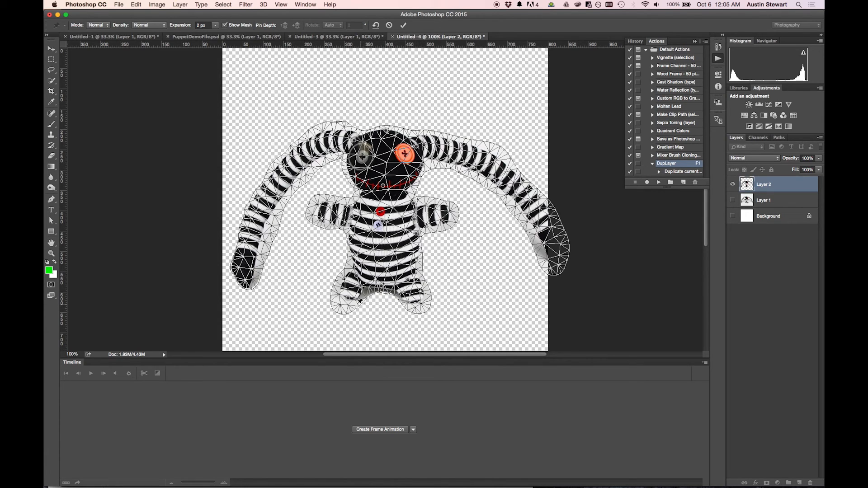
left_click_drag(350, 304, 347, 299)
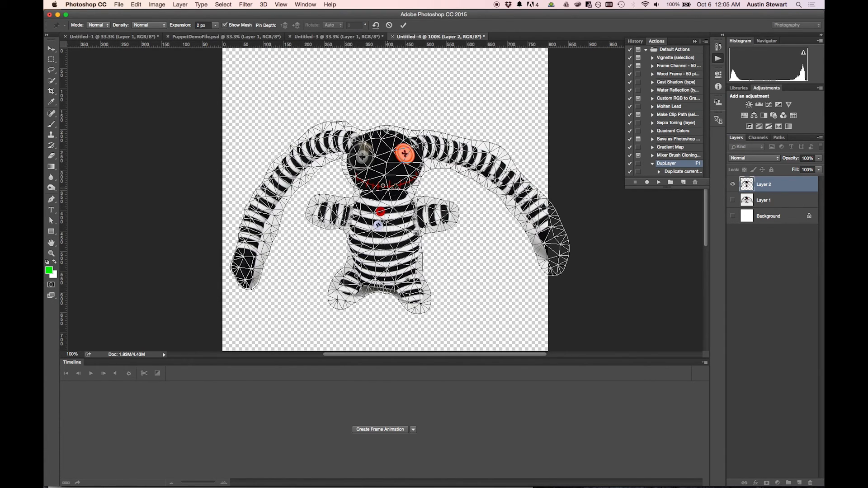
- Hide the mesh and rotate the pin at the base of the right-hand ear to 99° so the ear hangs down
left_click(425, 145)
left_click(226, 25)
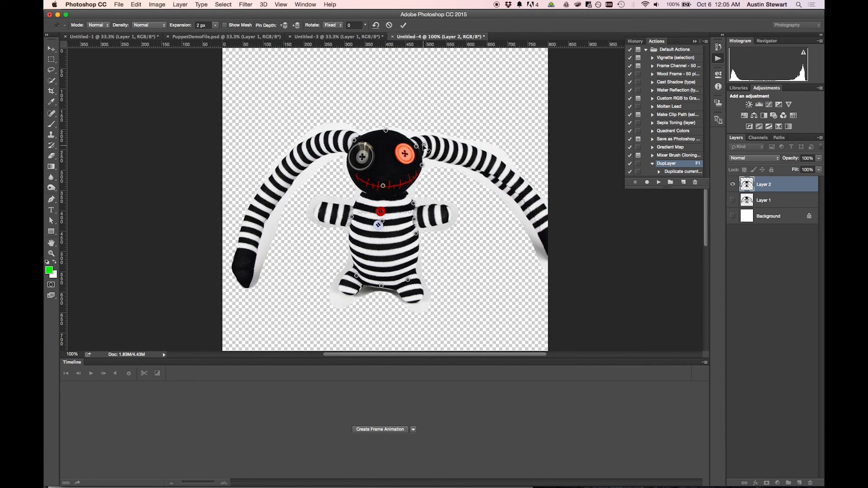
left_click_drag(428, 150, 417, 136)
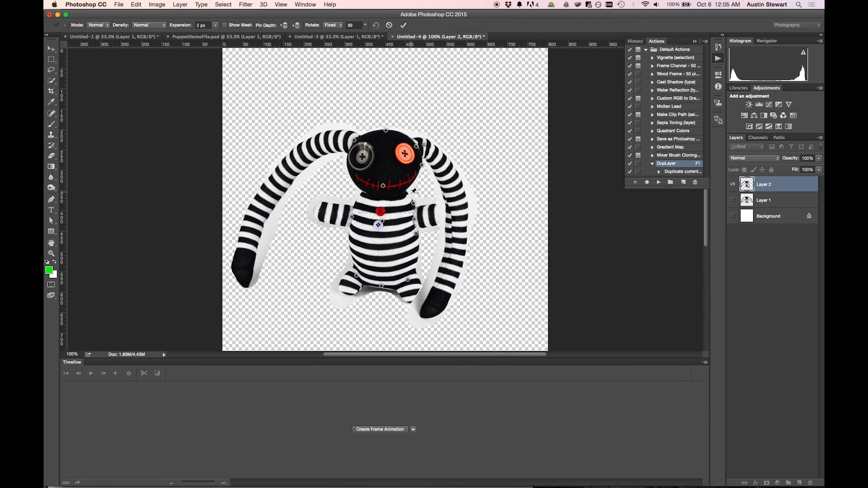
- Bring the right-hand arm's pin forward in depth so the arm overlaps the hanging ear
left_click(416, 222)
left_click(285, 26)
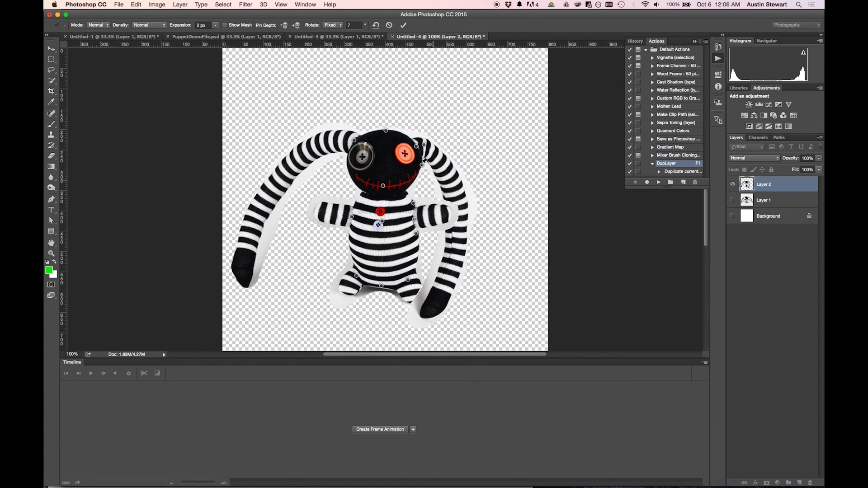
- Add two pins on the head beside the left-hand ear and rotate that ear's base pin to -54° so it hangs down
left_click(356, 142)
left_click_drag(366, 136, 362, 137)
left_click(354, 141)
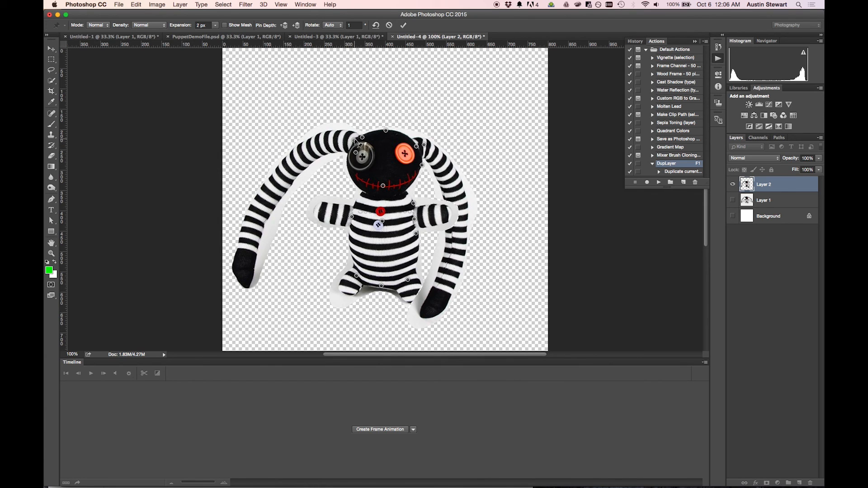
mouse_move(356, 151)
left_mouse_down()
mouse_move(370, 151)
mouse_move(374, 138)
mouse_move(371, 149)
left_mouse_up()
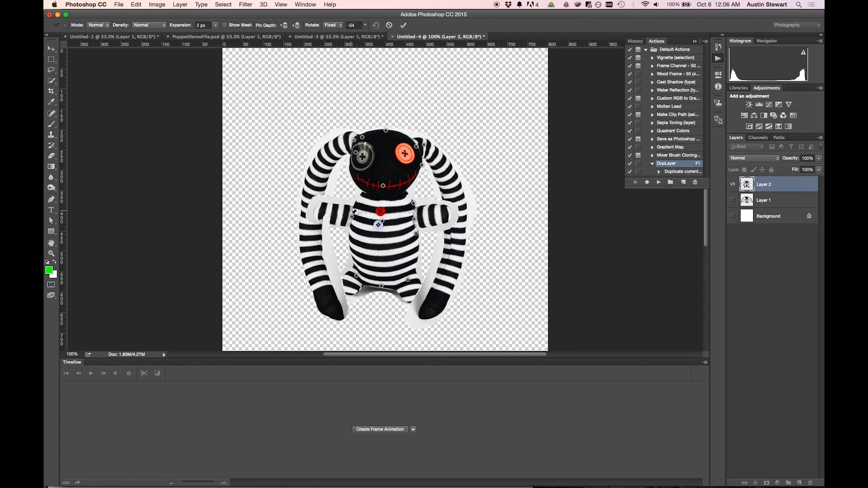
- Bring the left-hand arm's pin forward over the hanging ear and send the left-hand leg's pin back behind it
left_click(352, 216)
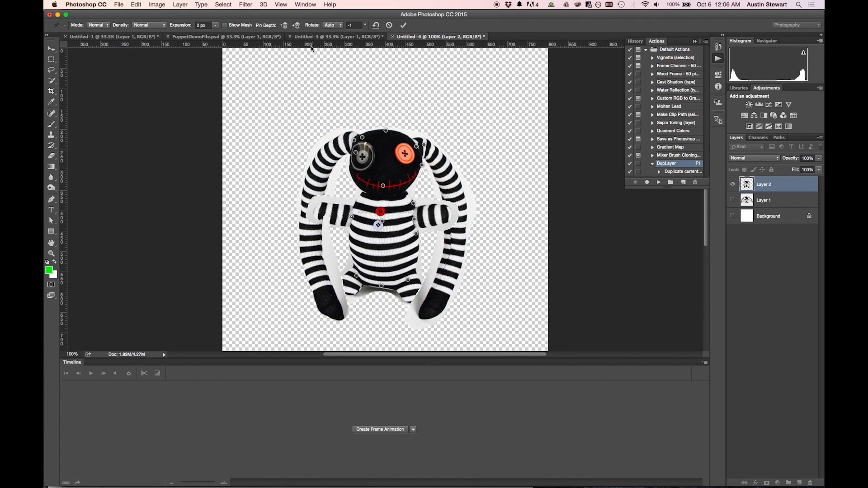
left_click(285, 26)
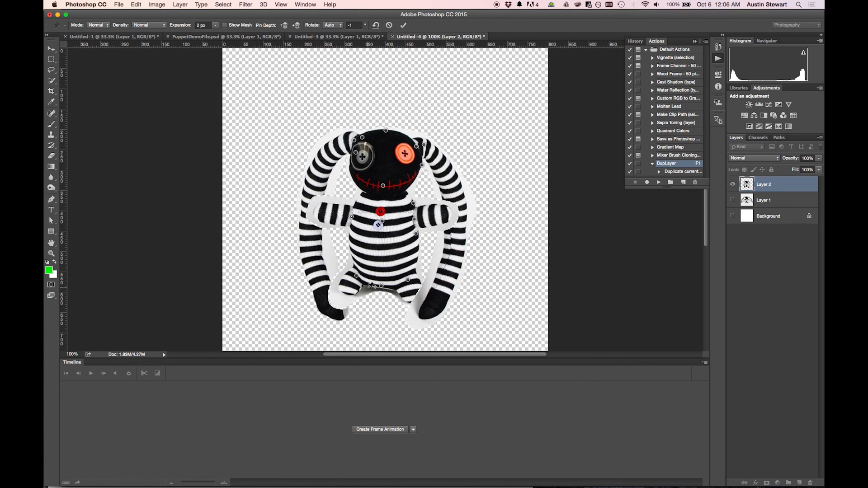
left_click(358, 277)
left_click(295, 28)
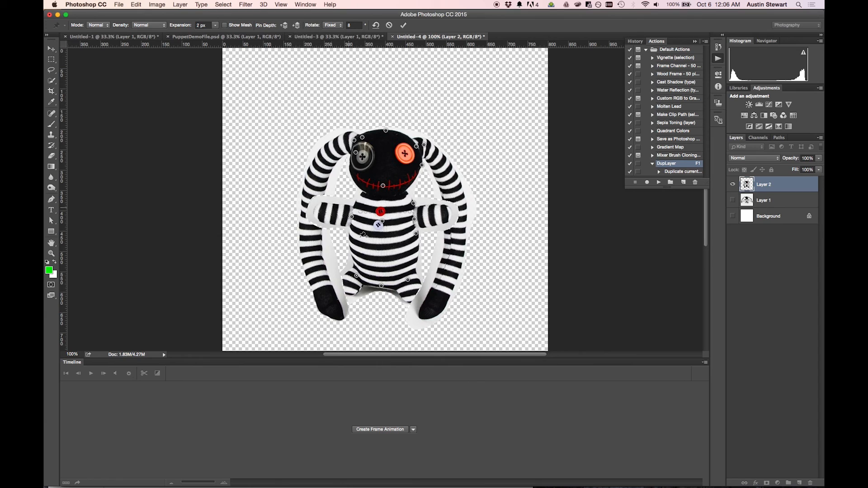